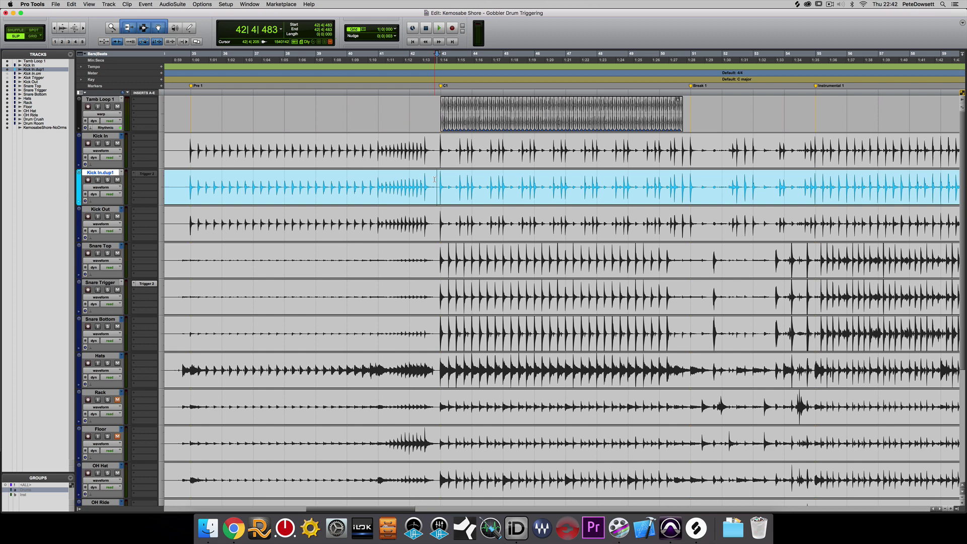
Step: Select the C1 section on the Kick In.dup1 track and open the Massey DRT AudioSuite plug-in for it
{"action": "left_click", "coordinate": [437, 179]}
{"action": "left_click_drag", "start_coordinate": [438, 177], "coordinate": [696, 179]}
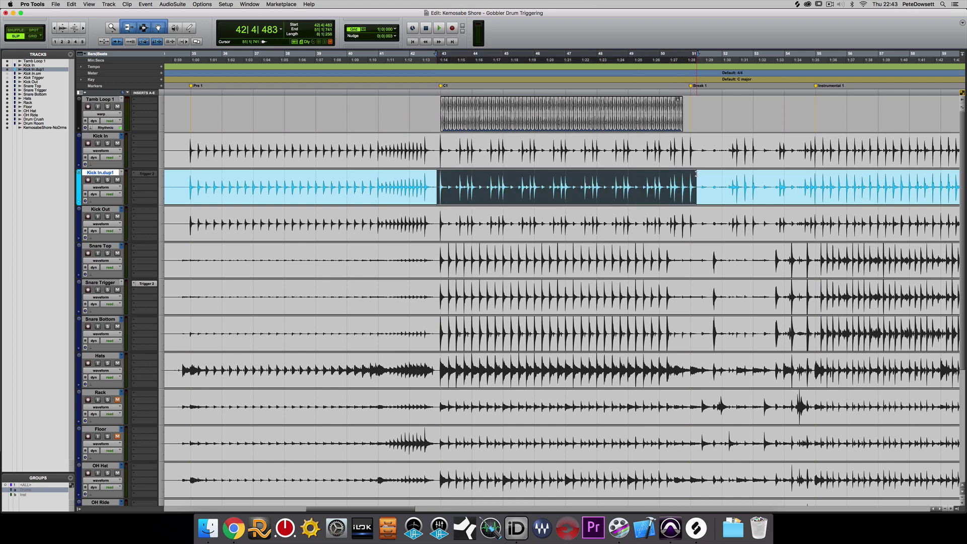
{"action": "left_click", "coordinate": [173, 4]}
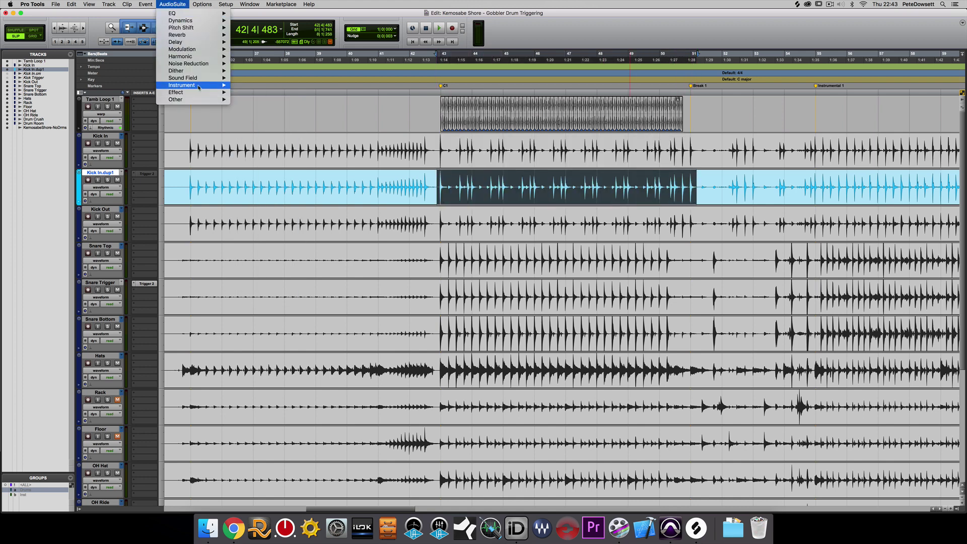
{"action": "mouse_move", "coordinate": [202, 86]}
{"action": "left_click", "coordinate": [281, 87]}
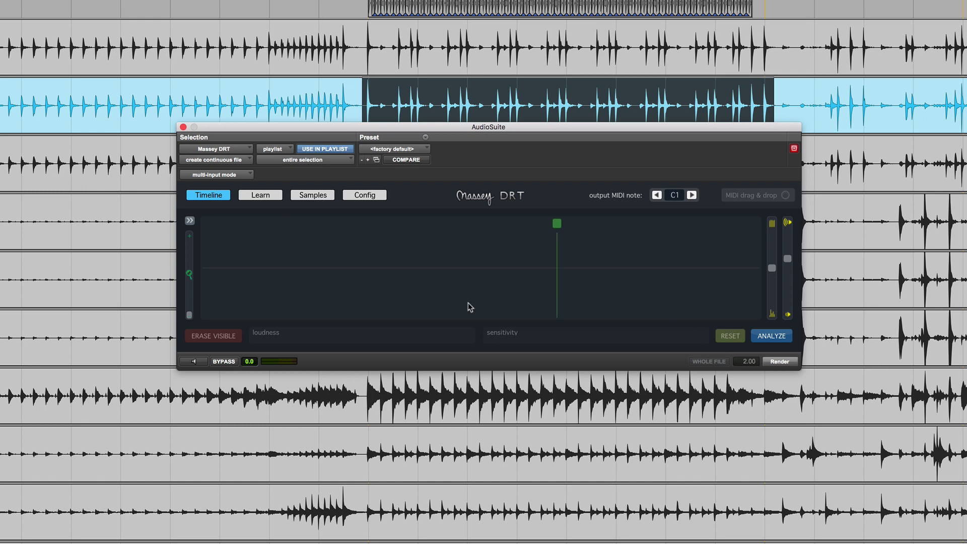
Step: Look at the DRT sample slots, return to the timeline view and analyze the selected kick section
{"action": "left_click", "coordinate": [326, 198]}
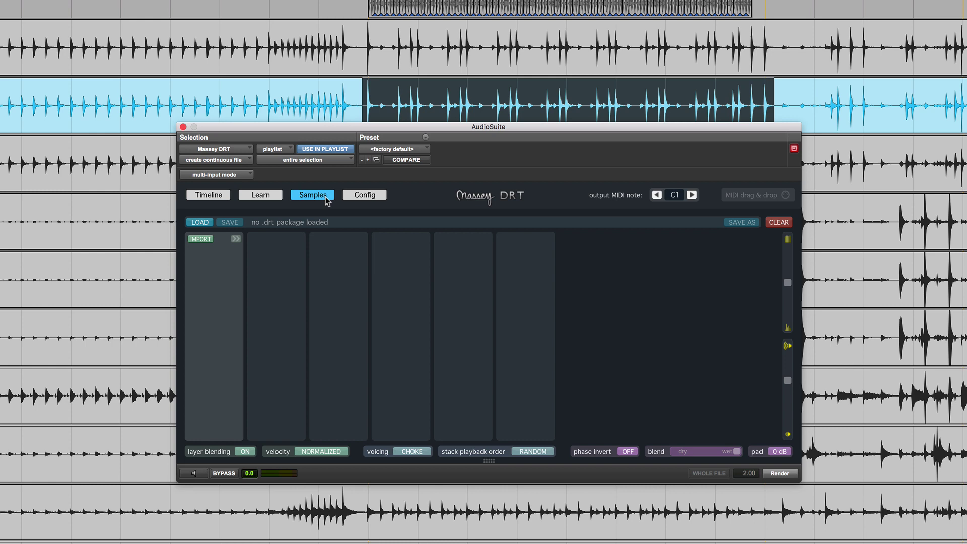
{"action": "left_click", "coordinate": [206, 196]}
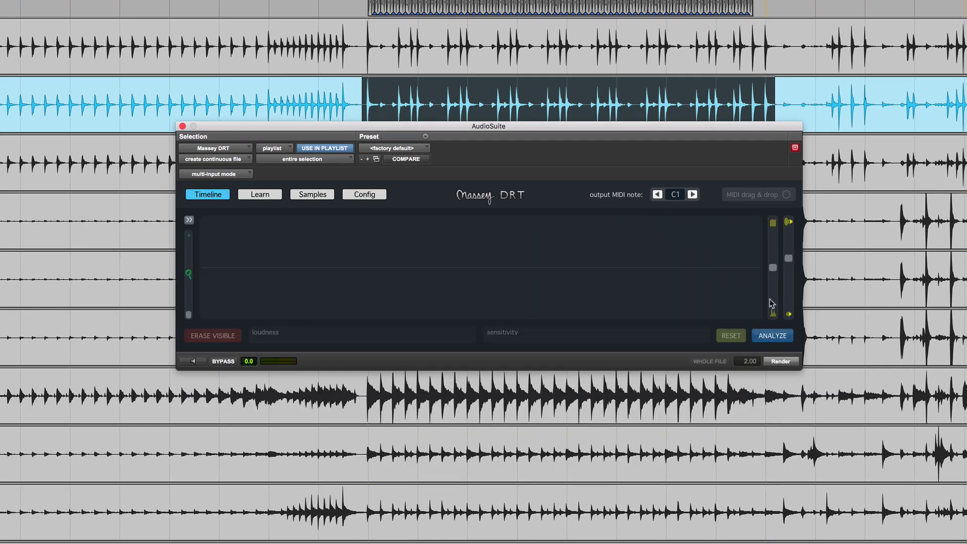
{"action": "left_click", "coordinate": [773, 336]}
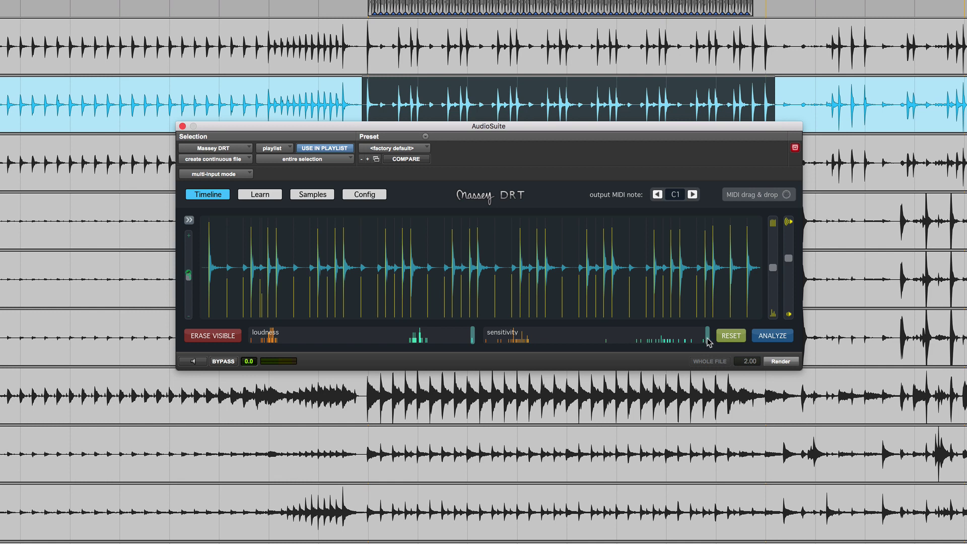
Step: Lower the sensitivity and loudness thresholds to keep only the real kick hits, and raise both trigger velocity sliders
{"action": "left_click_drag", "start_coordinate": [708, 339], "coordinate": [601, 349]}
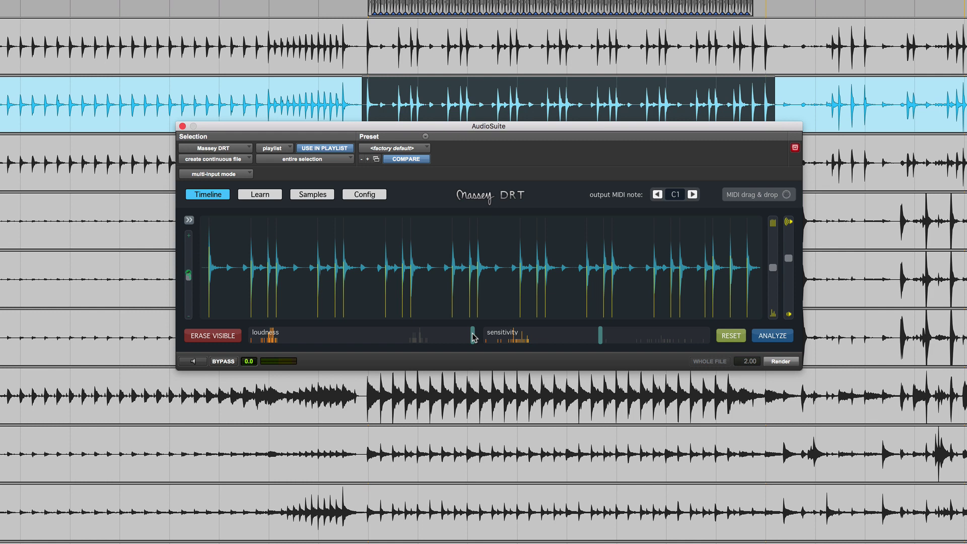
{"action": "left_click_drag", "start_coordinate": [474, 337], "coordinate": [321, 339]}
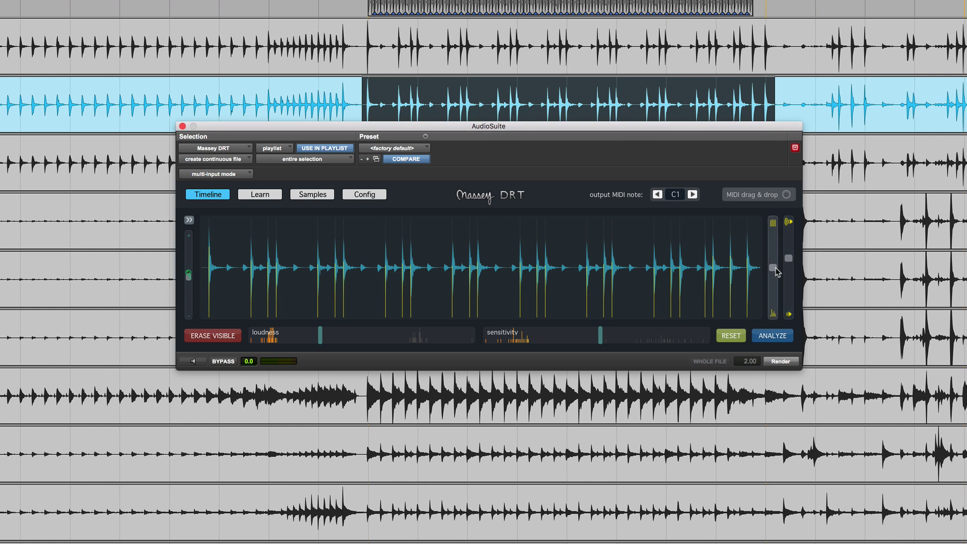
{"action": "left_click_drag", "start_coordinate": [789, 259], "coordinate": [794, 227]}
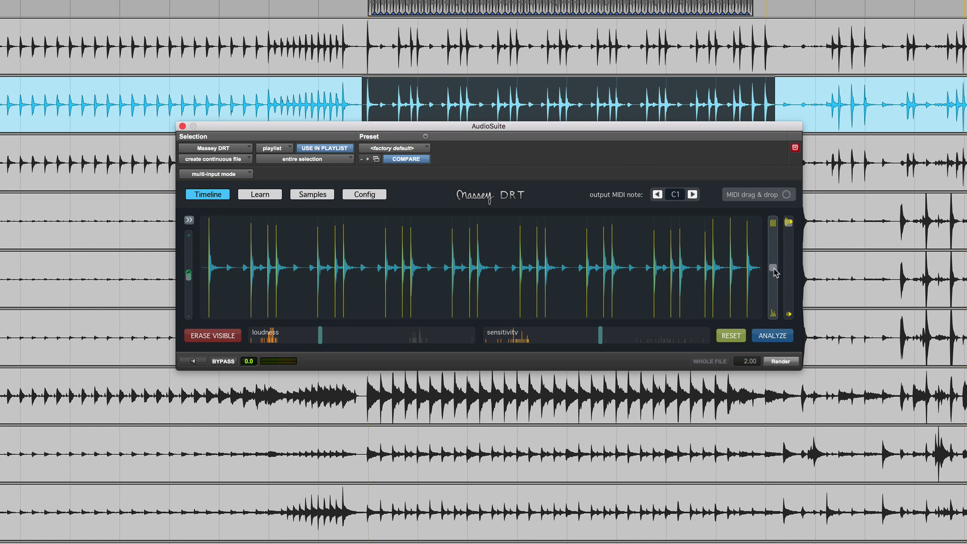
{"action": "mouse_move", "coordinate": [775, 273]}
{"action": "left_mouse_down"}
{"action": "mouse_move", "coordinate": [781, 222]}
{"action": "mouse_move", "coordinate": [780, 312]}
{"action": "mouse_move", "coordinate": [774, 260]}
{"action": "left_mouse_up"}
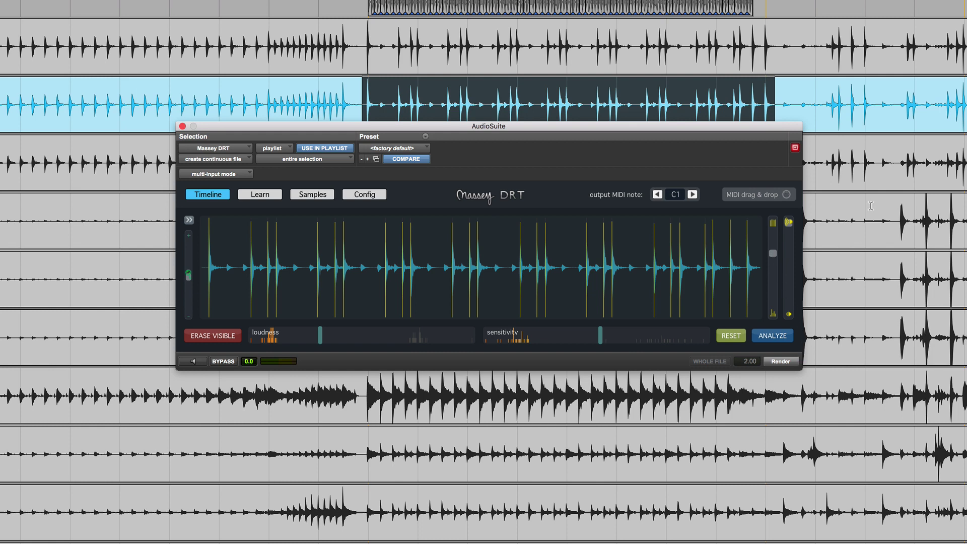
Step: Select the entire Kick In.dup1 clip and analyze it with the same detection settings
{"action": "left_click", "coordinate": [900, 119]}
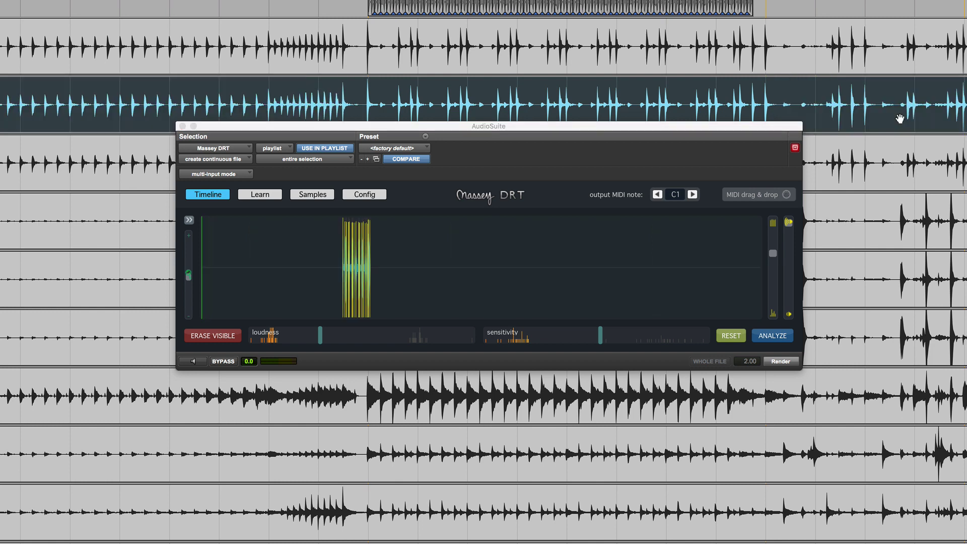
{"action": "left_click", "coordinate": [771, 336]}
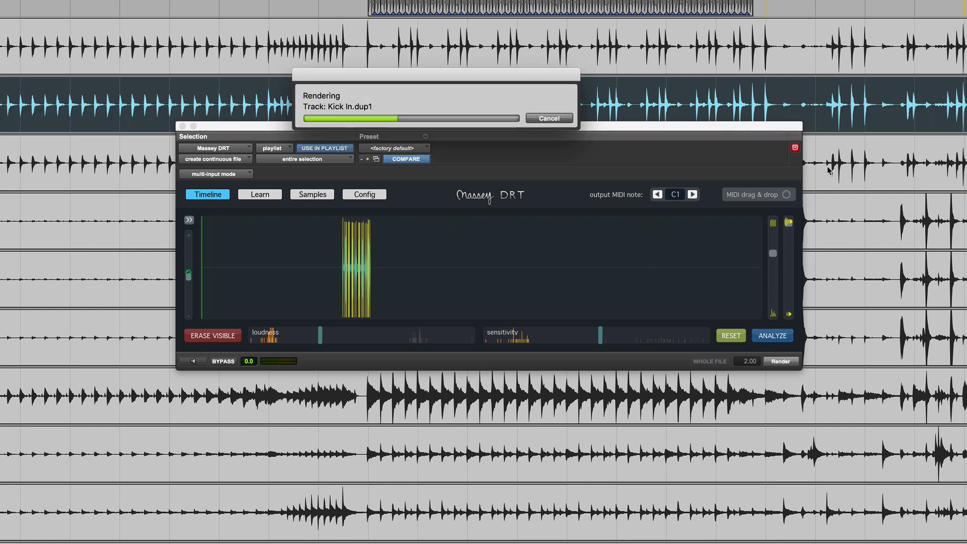
Step: Isolate the second hit of the fast kick build-up before C1 and add a trigger on it
{"action": "left_click", "coordinate": [265, 90]}
{"action": "left_click_drag", "start_coordinate": [279, 93], "coordinate": [377, 92]}
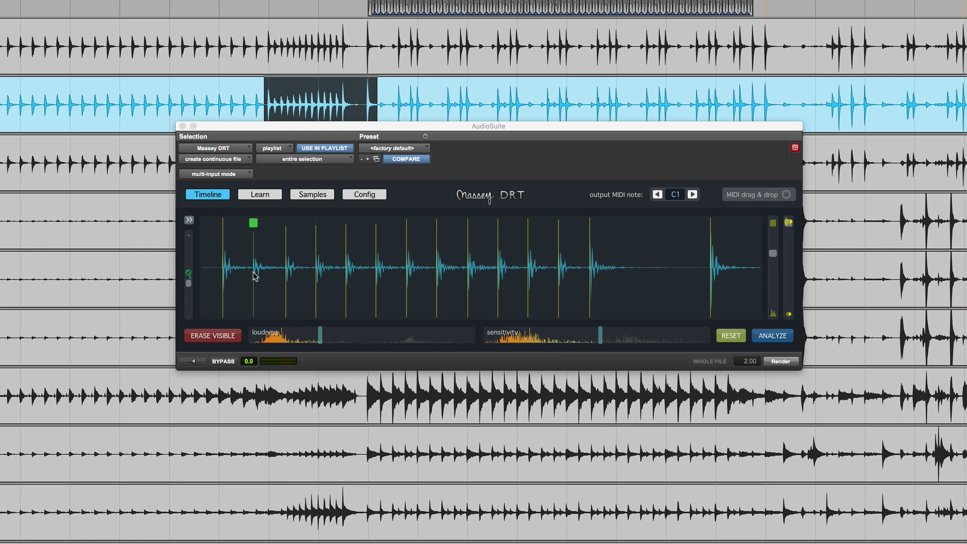
{"action": "left_click_drag", "start_coordinate": [272, 90], "coordinate": [282, 91]}
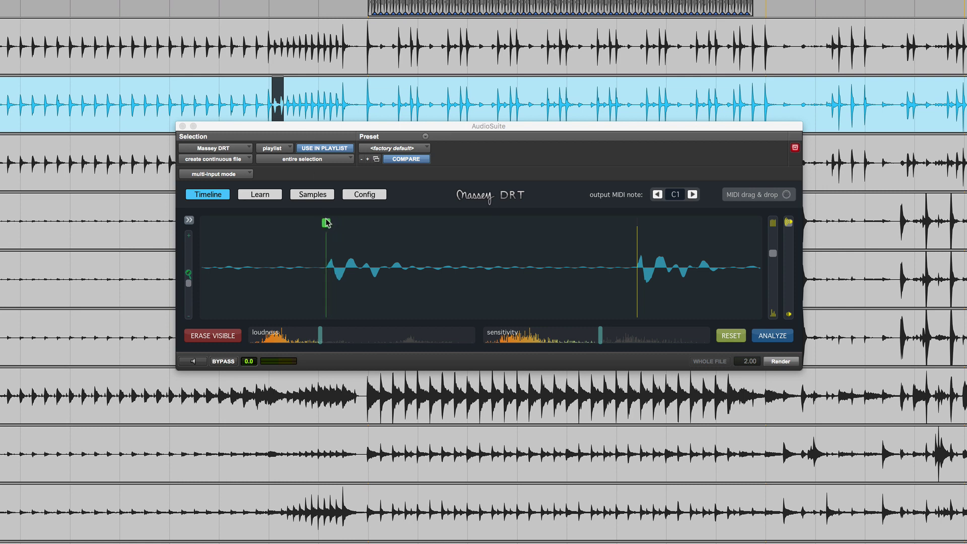
{"action": "left_click", "coordinate": [326, 219]}
{"action": "left_click", "coordinate": [326, 223]}
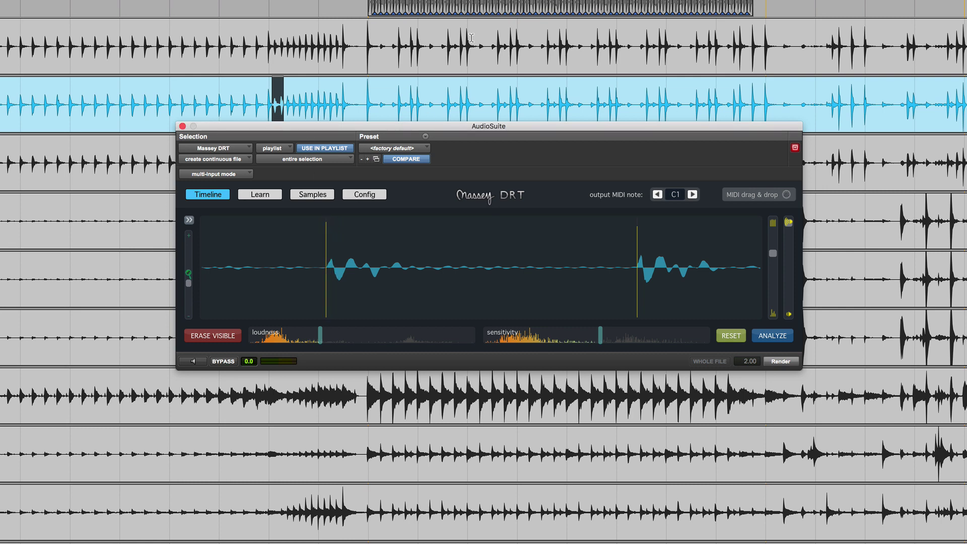
Step: Check the kick fills further along the track and add the missed trigger in the build-up before C2
{"action": "left_click_drag", "start_coordinate": [264, 97], "coordinate": [962, 94]}
{"action": "left_click_drag", "start_coordinate": [823, 93], "coordinate": [966, 94]}
{"action": "left_click_drag", "start_coordinate": [837, 180], "coordinate": [851, 180]}
{"action": "scroll", "coordinate": [851, 179], "scroll_direction": "right", "scroll_amount": 5}
{"action": "left_click_drag", "start_coordinate": [232, 180], "coordinate": [276, 180]}
{"action": "left_click_drag", "start_coordinate": [763, 180], "coordinate": [795, 179]}
{"action": "scroll", "coordinate": [796, 180], "scroll_direction": "right", "scroll_amount": 8}
{"action": "left_click_drag", "start_coordinate": [603, 186], "coordinate": [669, 187]}
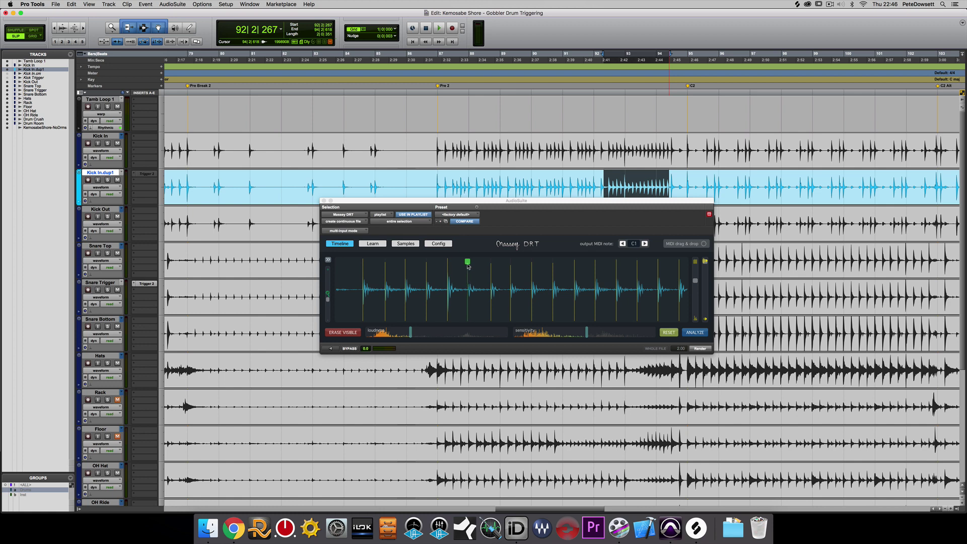
{"action": "left_click", "coordinate": [468, 263]}
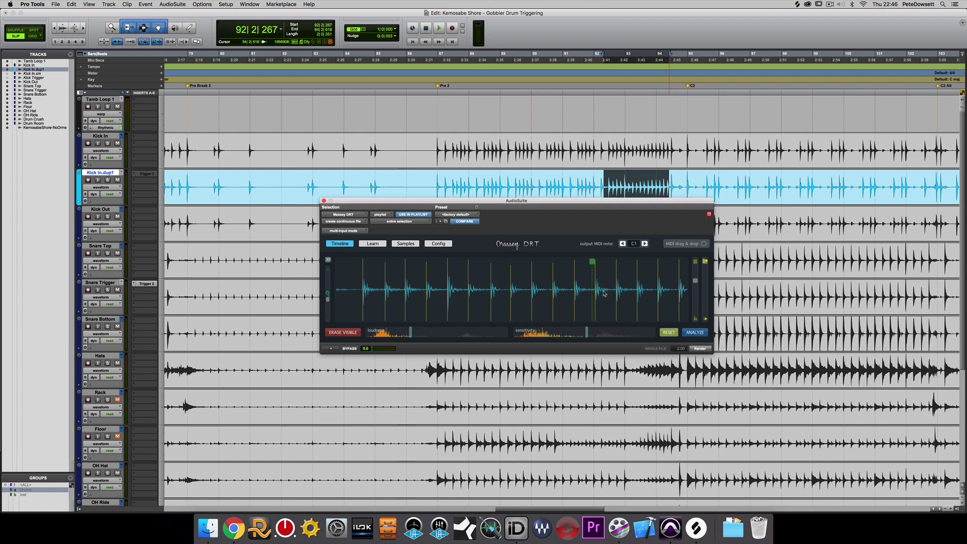
Step: Check the detected kick hits at the song's outro, then reselect the whole clip and return to the song's start
{"action": "key", "text": "r"}
{"action": "key", "text": "r"}
{"action": "left_click_drag", "start_coordinate": [873, 180], "coordinate": [922, 181]}
{"action": "left_click", "coordinate": [846, 180]}
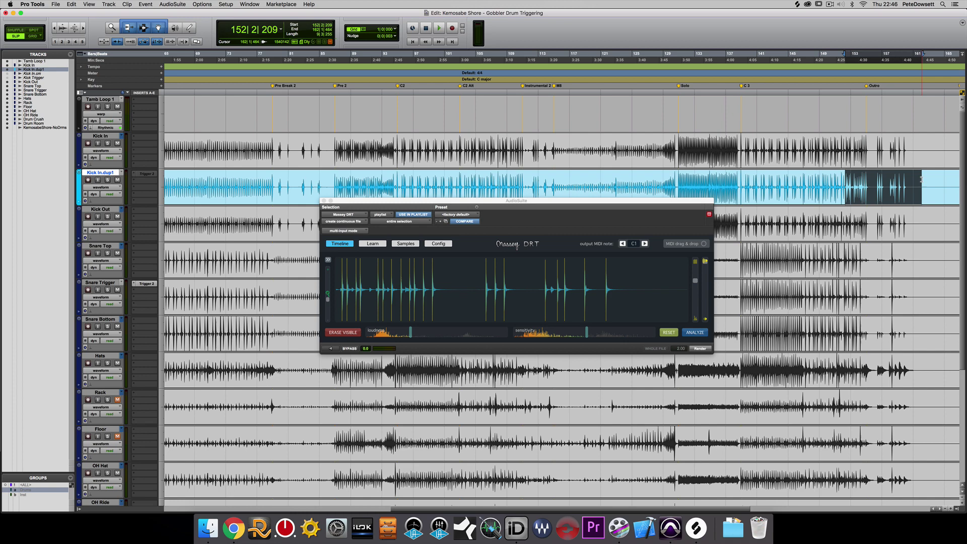
{"action": "double_click", "coordinate": [791, 198]}
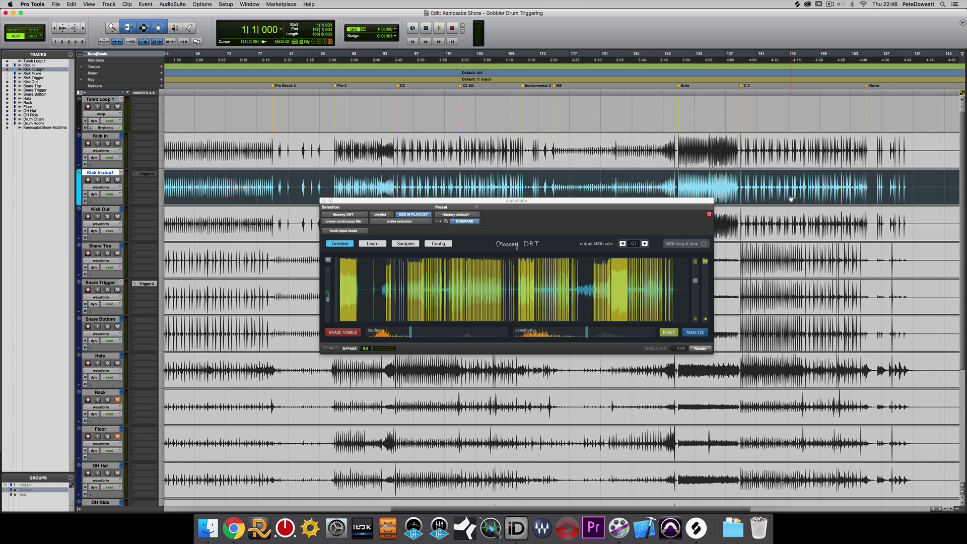
{"action": "scroll", "coordinate": [791, 198], "scroll_direction": "left", "scroll_amount": 10}
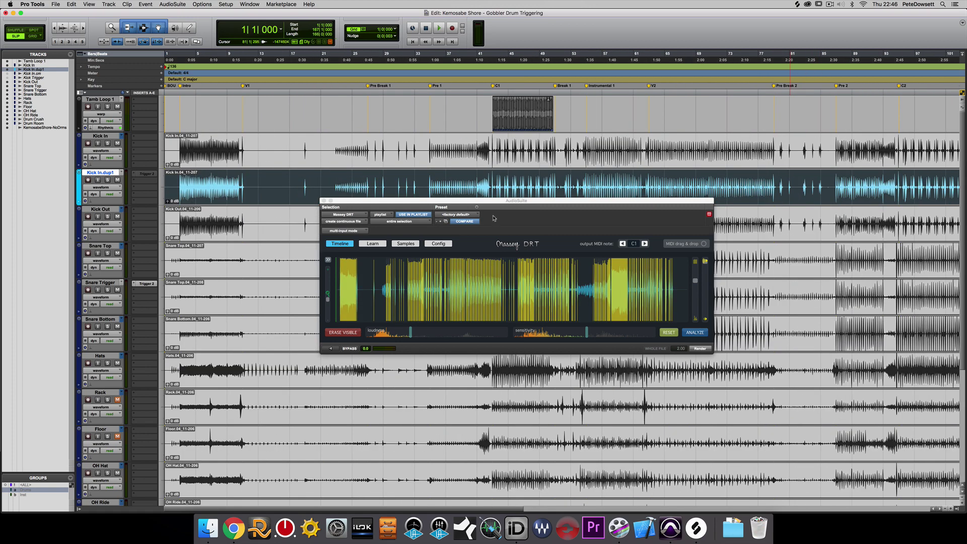
Step: Isolate the quiet kicks at the start of the build-up before Pre Break 1 and add triggers on all seven hits
{"action": "left_click_drag", "start_coordinate": [332, 176], "coordinate": [381, 187]}
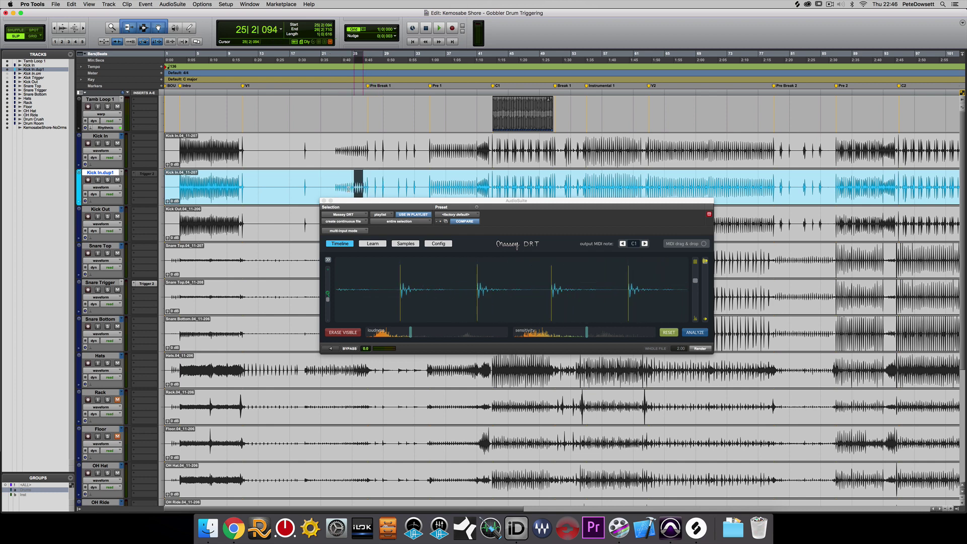
{"action": "left_click_drag", "start_coordinate": [348, 189], "coordinate": [333, 189]}
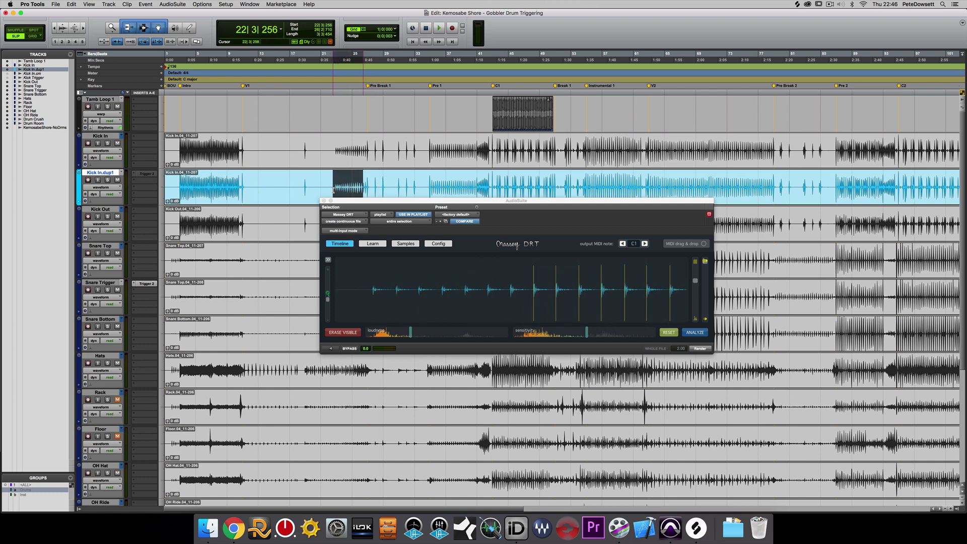
{"action": "key", "text": "t"}
{"action": "key", "text": "t"}
{"action": "key", "text": "t"}
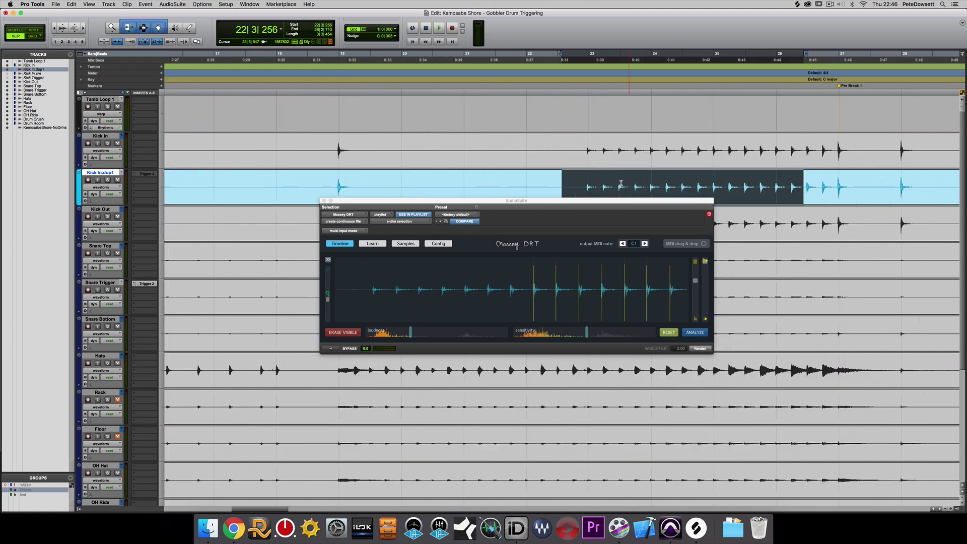
{"action": "mouse_move", "coordinate": [581, 184]}
{"action": "left_mouse_down"}
{"action": "mouse_move", "coordinate": [706, 188]}
{"action": "mouse_move", "coordinate": [694, 189]}
{"action": "left_mouse_up"}
{"action": "left_click", "coordinate": [649, 261]}
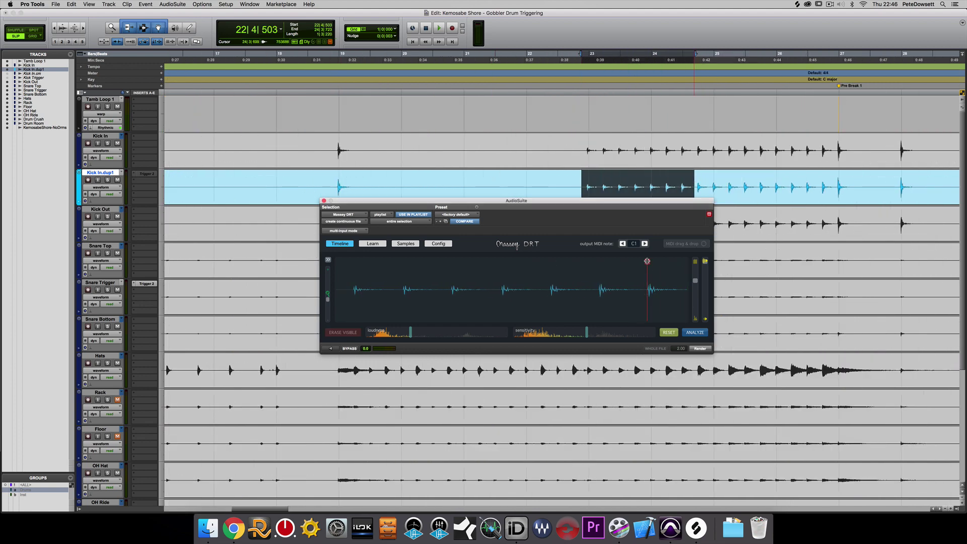
{"action": "left_click", "coordinate": [600, 263]}
{"action": "left_click", "coordinate": [551, 263]}
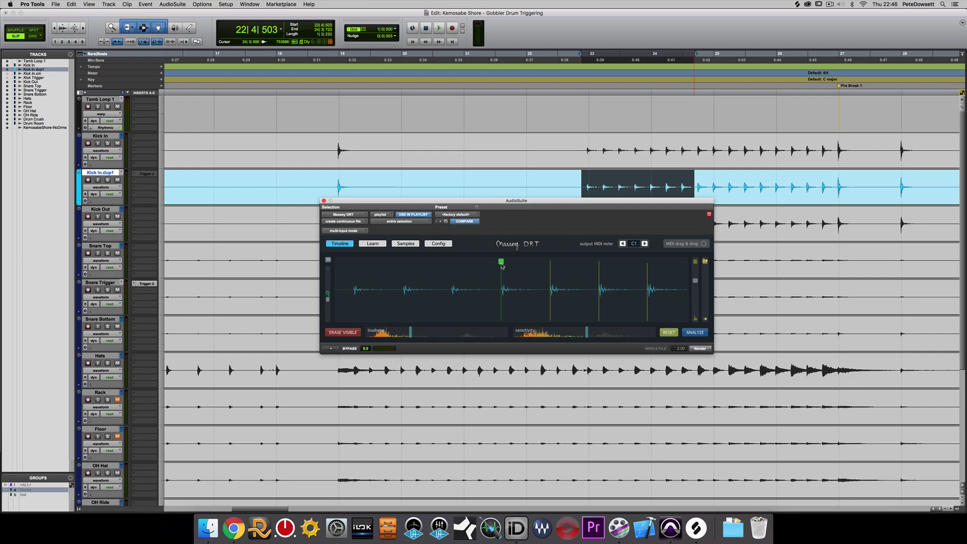
{"action": "left_click", "coordinate": [503, 263]}
{"action": "left_click", "coordinate": [455, 263]}
{"action": "left_click", "coordinate": [403, 263]}
{"action": "left_click", "coordinate": [354, 263]}
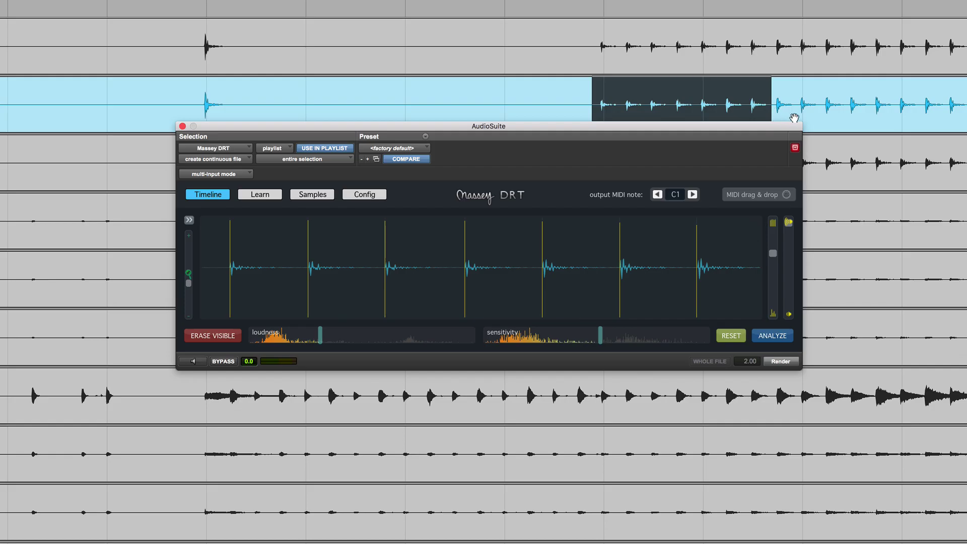
Step: Review the triggers across the whole clip, then isolate the first kick hit of the Pre 2 section
{"action": "left_click", "coordinate": [867, 134]}
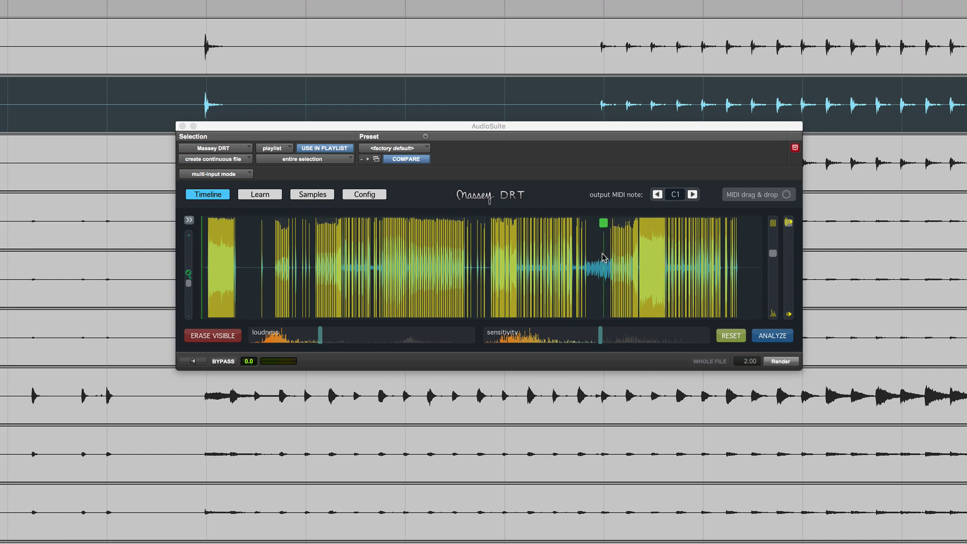
{"action": "scroll", "coordinate": [483, 443], "scroll_direction": "right", "scroll_amount": 10}
{"action": "scroll", "coordinate": [484, 444], "scroll_direction": "right", "scroll_amount": 10}
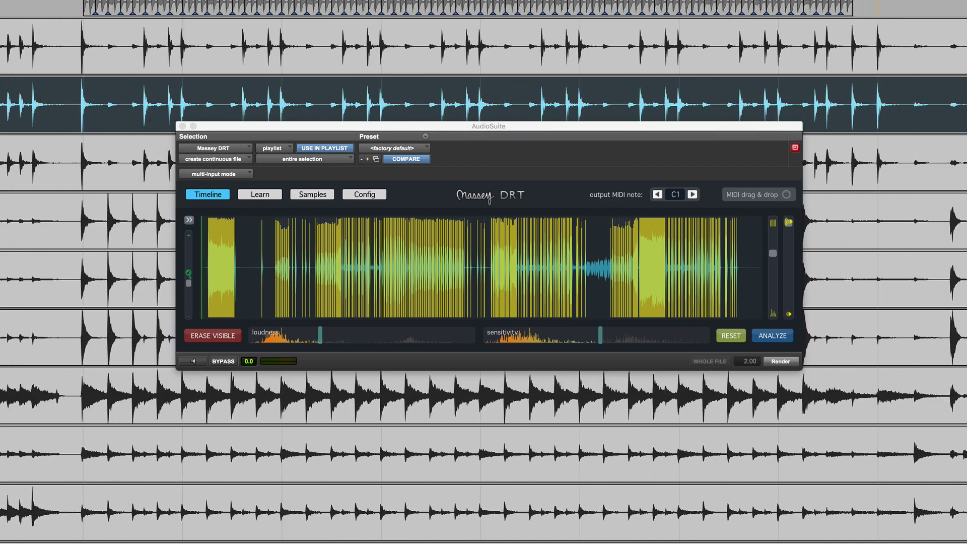
{"action": "key", "text": "r"}
{"action": "key", "text": "r"}
{"action": "key", "text": "r"}
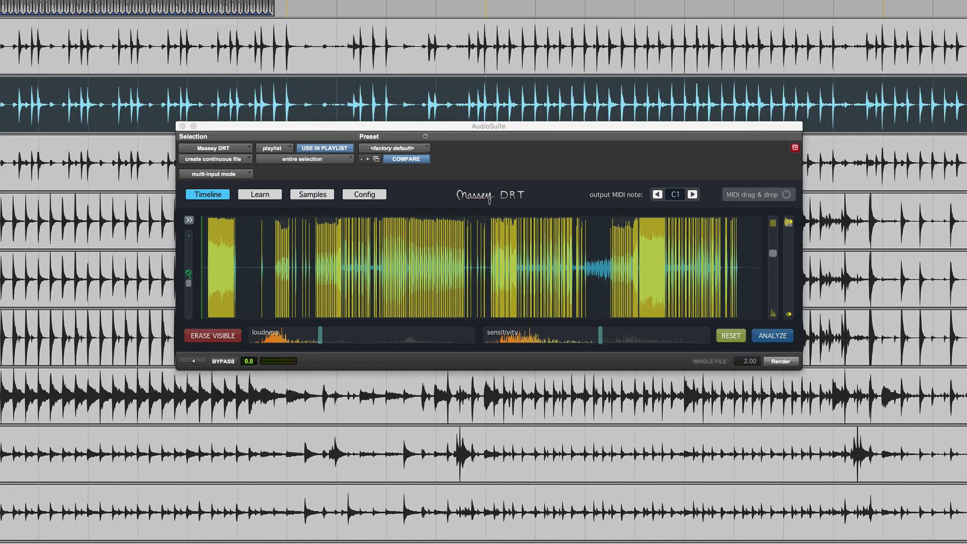
{"action": "left_click_drag", "start_coordinate": [937, 84], "coordinate": [966, 85]}
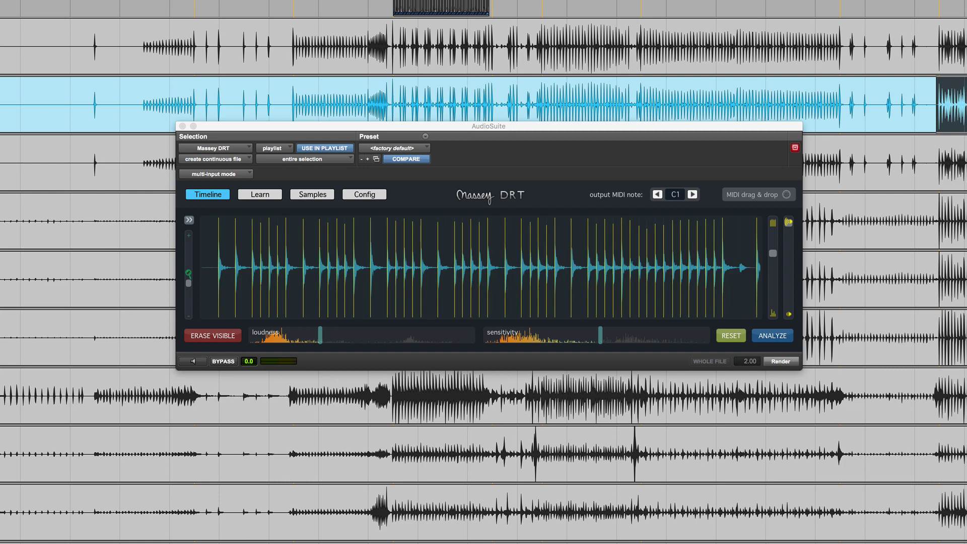
{"action": "left_click", "coordinate": [938, 96]}
{"action": "key", "text": "t"}
{"action": "key", "text": "t"}
{"action": "key", "text": "t"}
{"action": "key", "text": "t"}
{"action": "scroll", "coordinate": [645, 223], "scroll_direction": "up", "scroll_amount": 3}
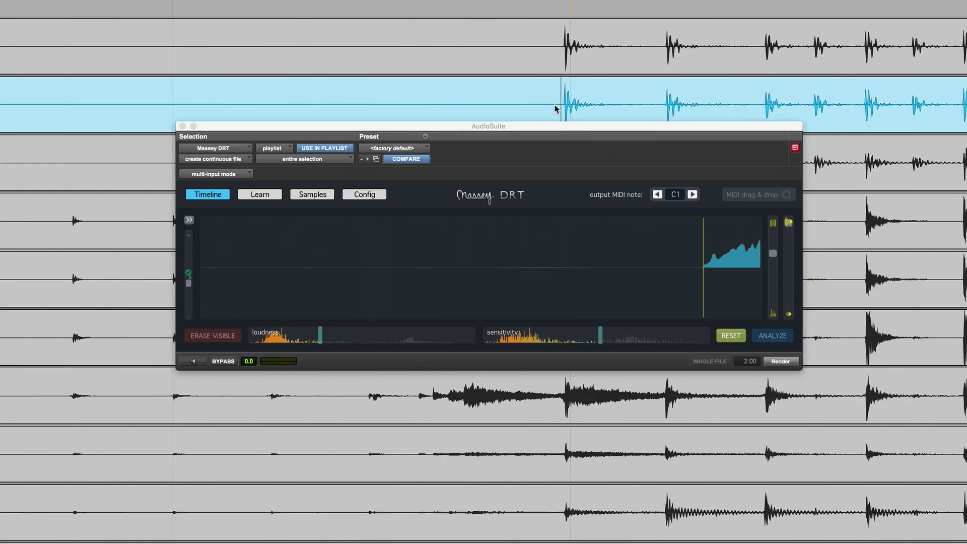
{"action": "left_click_drag", "start_coordinate": [566, 103], "coordinate": [733, 108]}
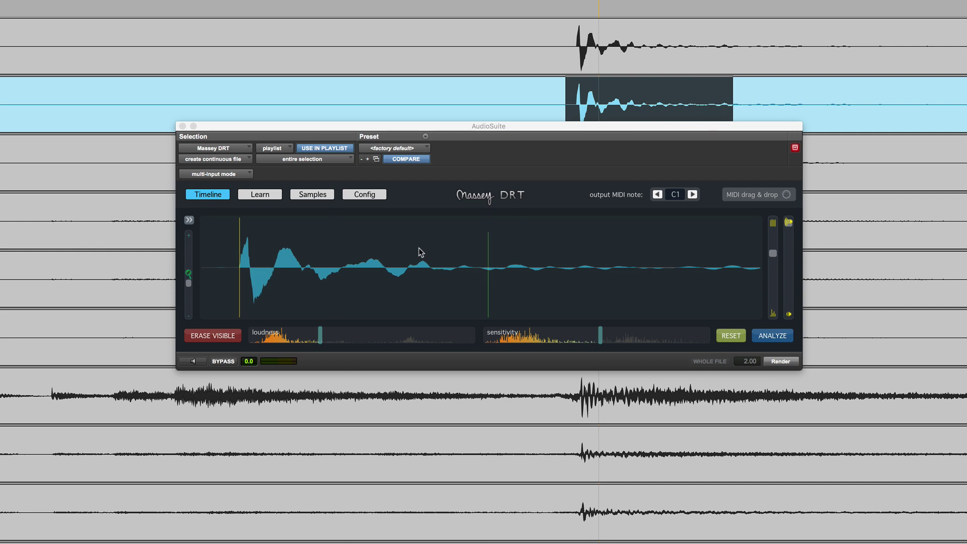
Step: Move the trigger marker along the magnified kick waveform and align it with the start of the transient
{"action": "left_click", "coordinate": [239, 294]}
{"action": "mouse_move", "coordinate": [481, 293]}
{"action": "left_mouse_down"}
{"action": "mouse_move", "coordinate": [397, 292]}
{"action": "mouse_move", "coordinate": [610, 286]}
{"action": "left_mouse_up"}
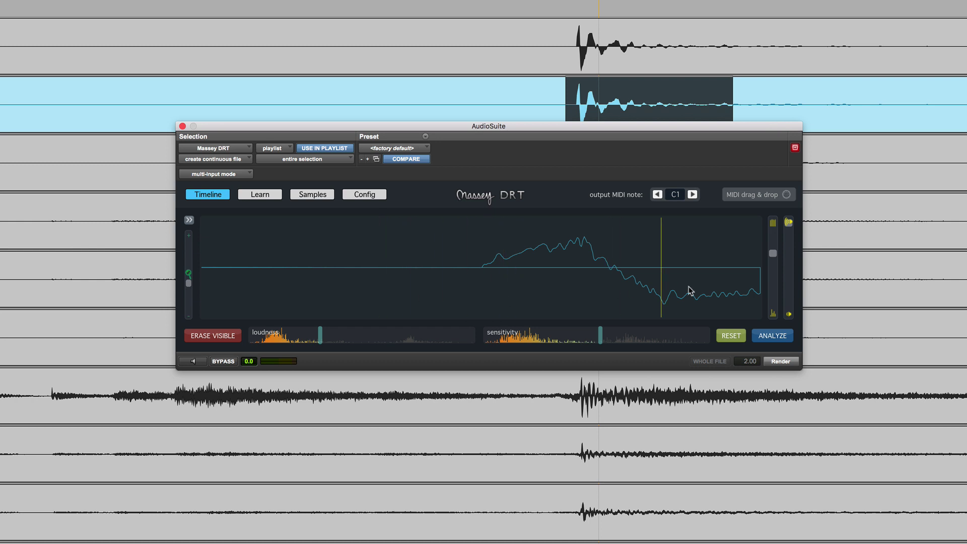
{"action": "scroll", "coordinate": [687, 287], "scroll_direction": "right", "scroll_amount": 5}
{"action": "scroll", "coordinate": [264, 298], "scroll_direction": "left", "scroll_amount": 7}
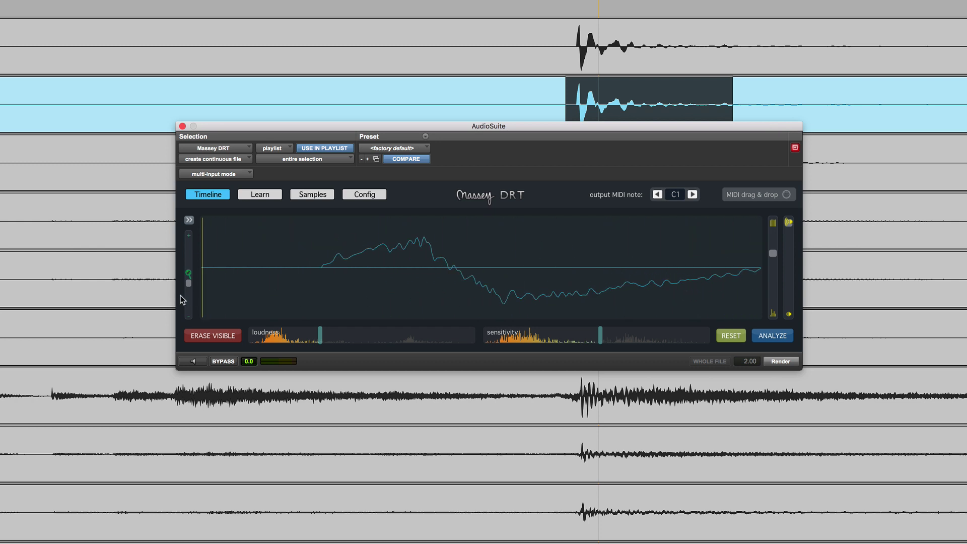
{"action": "left_click_drag", "start_coordinate": [564, 306], "coordinate": [572, 289]}
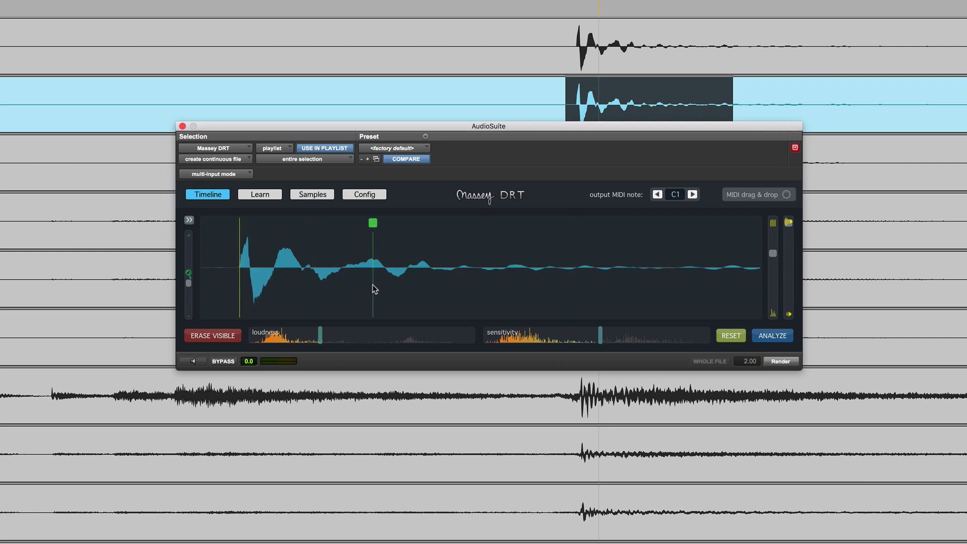
Step: Check the detected triggers on the run of kick hits at the end of the Pre 2 section
{"action": "left_click_drag", "start_coordinate": [503, 94], "coordinate": [913, 71]}
{"action": "key", "text": "r"}
{"action": "key", "text": "r"}
{"action": "key", "text": "r"}
{"action": "key", "text": "r"}
{"action": "key", "text": "r"}
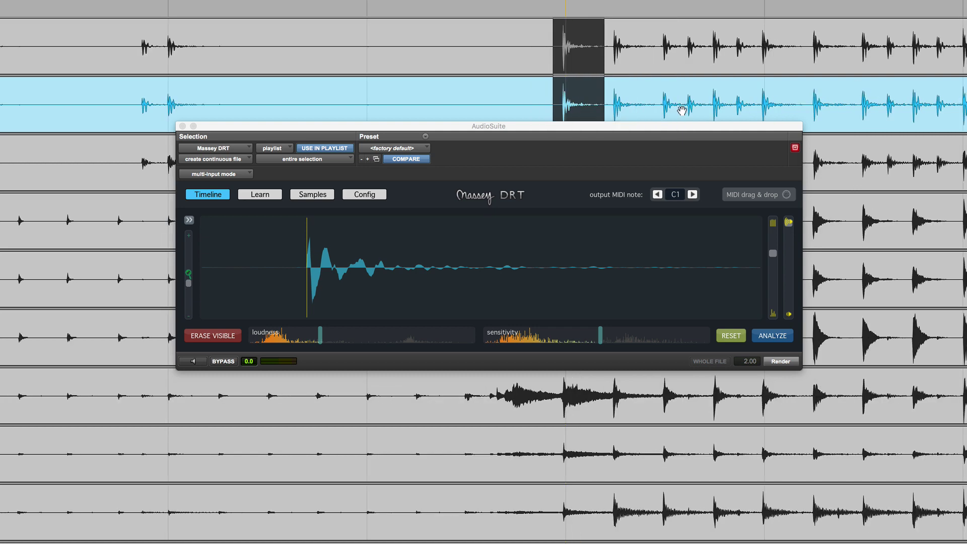
{"action": "left_click", "coordinate": [682, 110]}
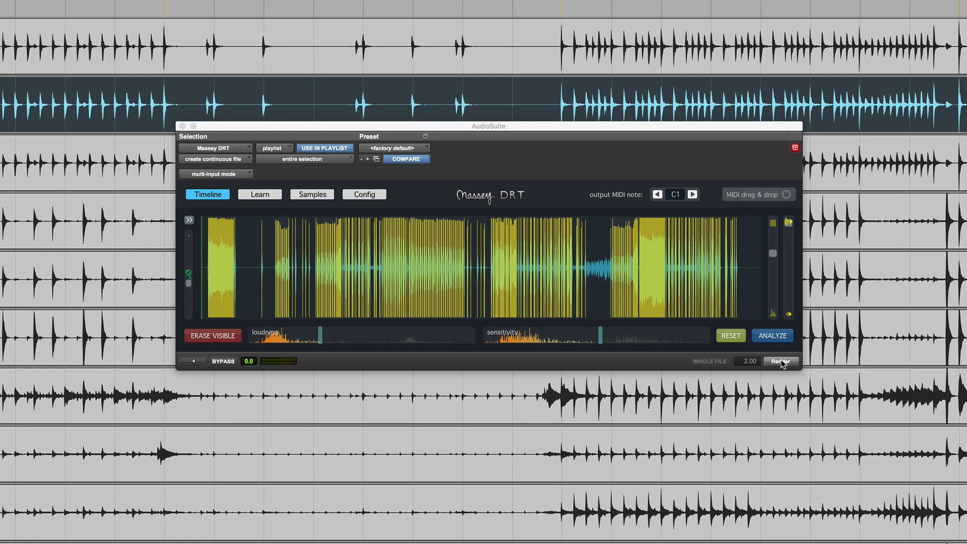
{"action": "left_click_drag", "start_coordinate": [861, 104], "coordinate": [940, 103]}
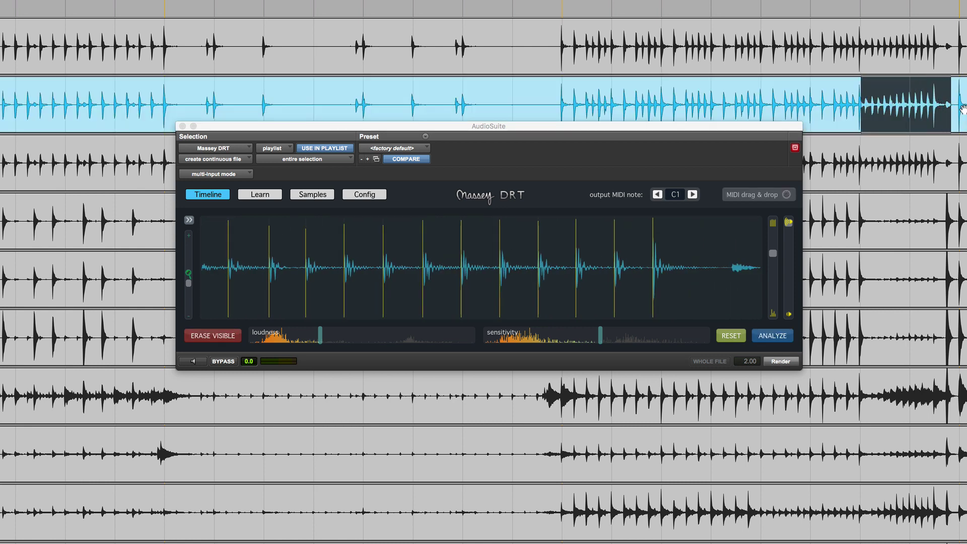
Step: Reselect the whole clip on Kick In.dup1 and render it with Massey DRT
{"action": "left_click", "coordinate": [965, 124]}
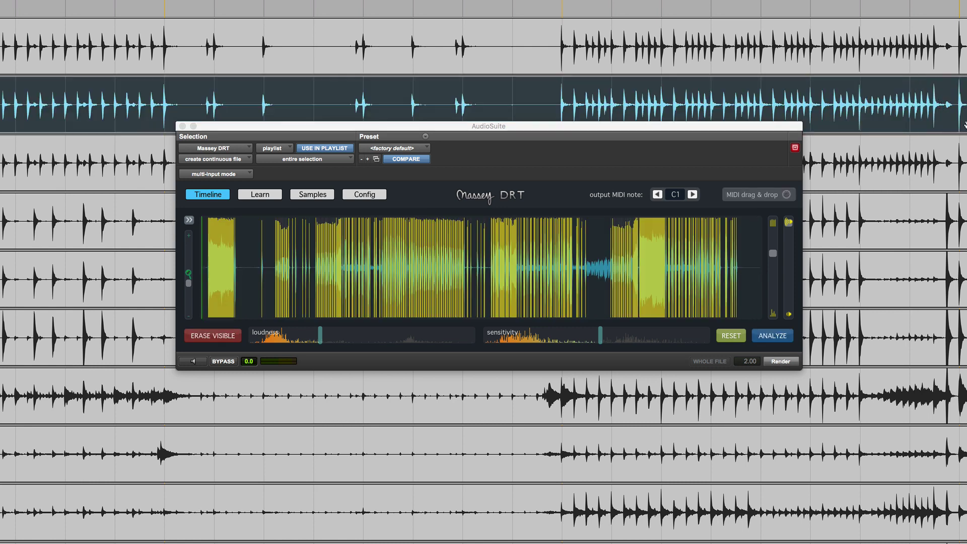
{"action": "left_click", "coordinate": [780, 362]}
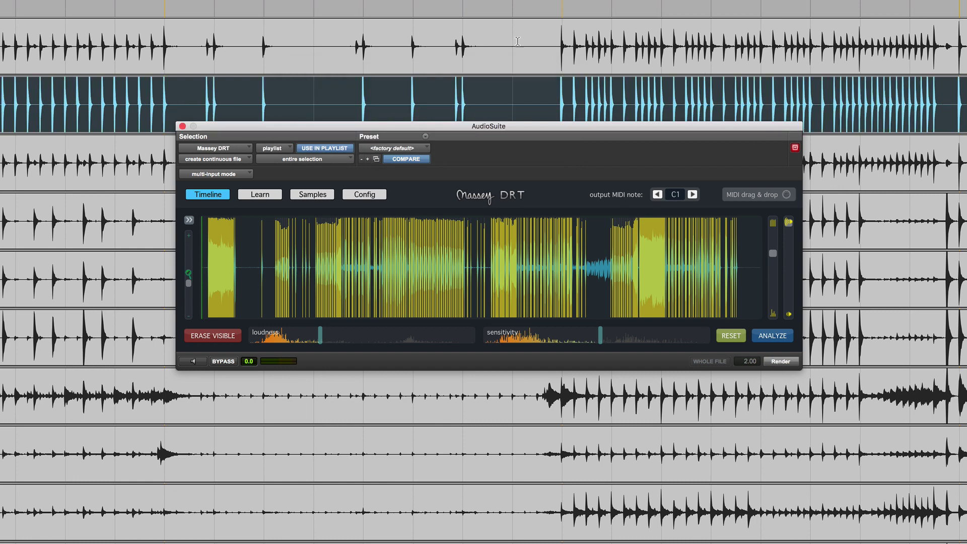
Step: Magnify the first kick of Pre 2 to compare the rendered trigger with Kick In, and play the section with Kick In.dup1 soloed
{"action": "left_click", "coordinate": [561, 82]}
{"action": "key", "text": "t"}
{"action": "key", "text": "t"}
{"action": "key", "text": "t"}
{"action": "key", "text": "t"}
{"action": "key", "text": "t"}
{"action": "key", "text": "t"}
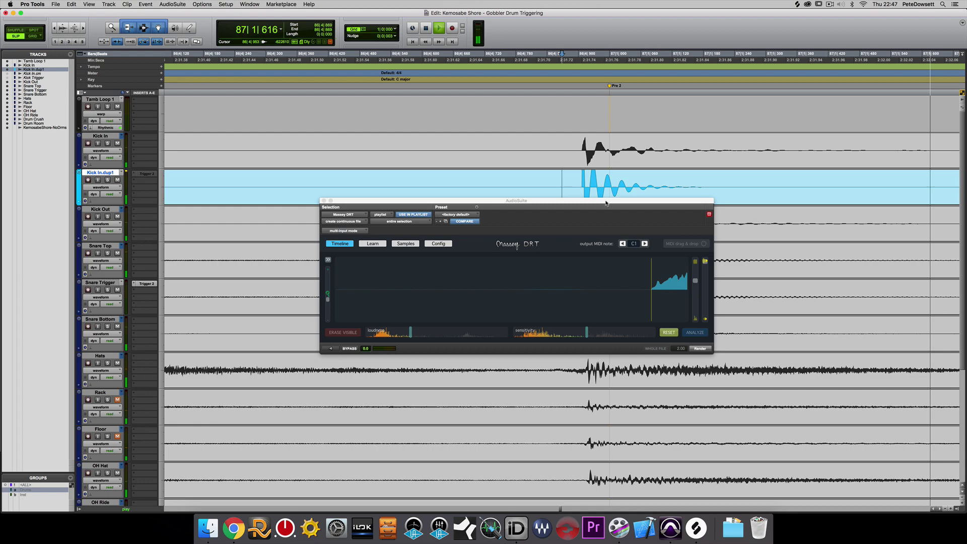
{"action": "key", "text": "t"}
{"action": "key", "text": "t"}
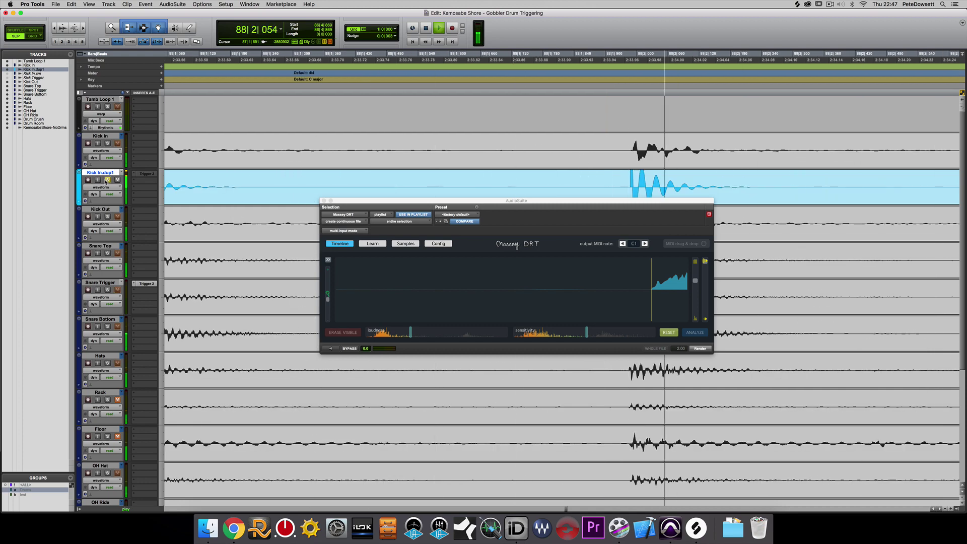
{"action": "key", "text": "t"}
{"action": "key", "text": "t"}
{"action": "key", "text": "t"}
{"action": "key", "text": "t"}
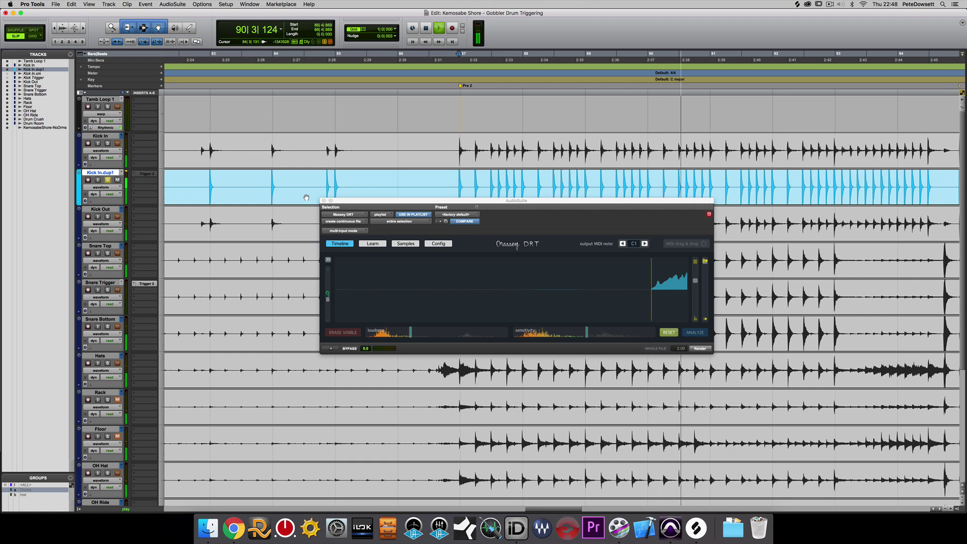
{"action": "key", "text": "space"}
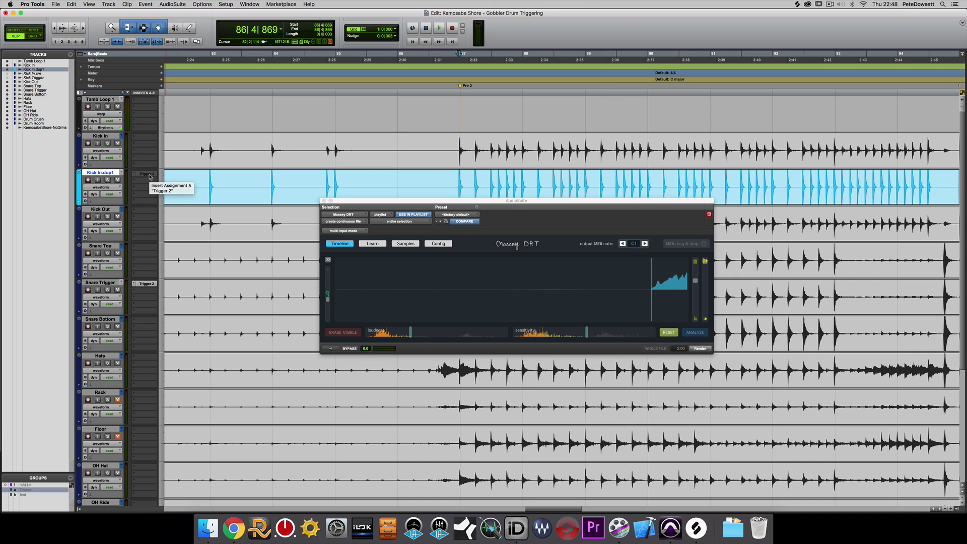
Step: Enable the Trigger 2 insert on Kick In.dup1 and audition the track soloed from the start of Pre 2, ending with solo off
{"action": "left_click_drag", "start_coordinate": [398, 208], "coordinate": [272, 288]}
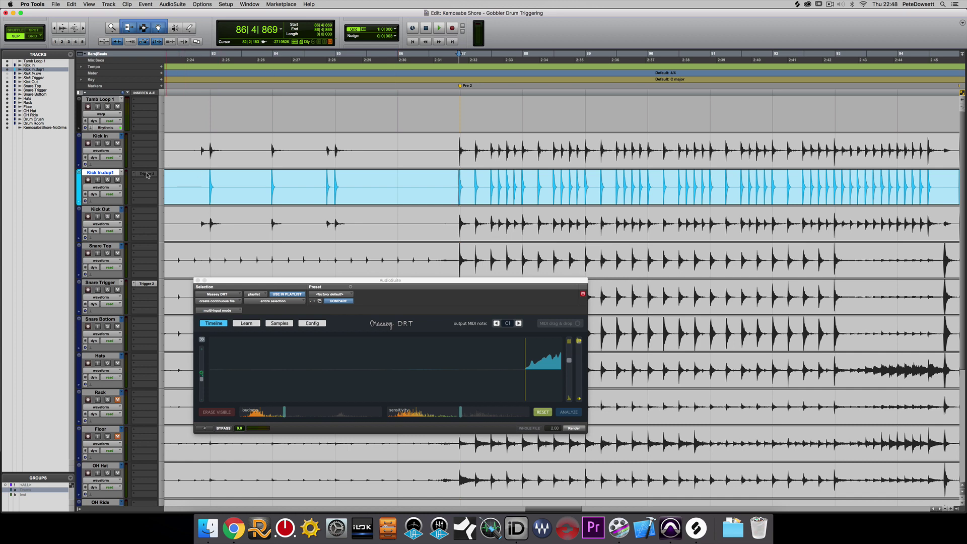
{"action": "left_click", "coordinate": [456, 178]}
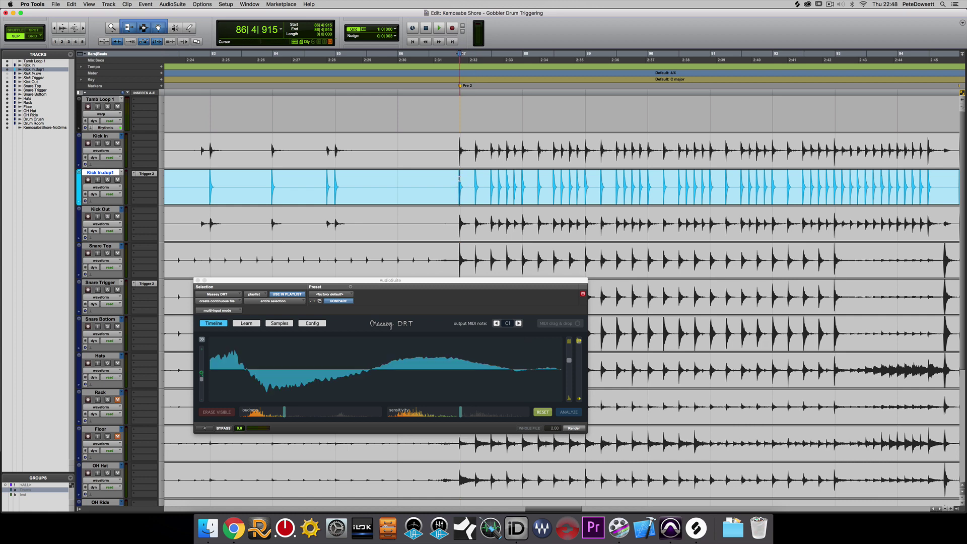
{"action": "left_click", "coordinate": [107, 180]}
{"action": "key", "text": "space"}
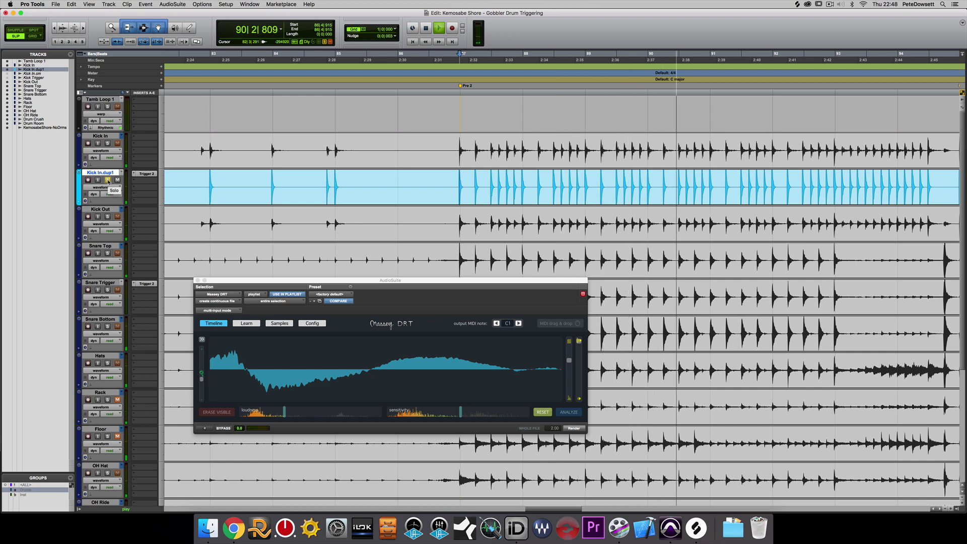
{"action": "key", "text": "space"}
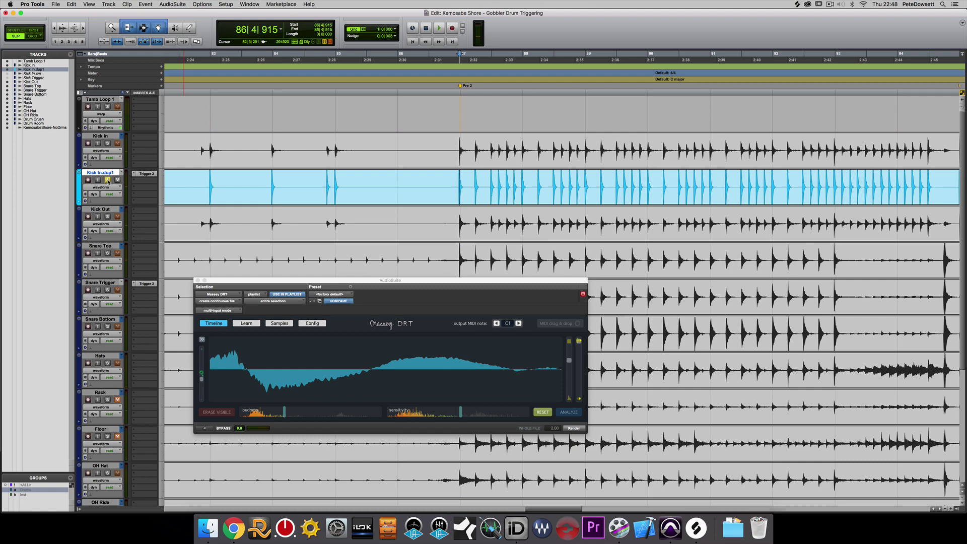
{"action": "left_click", "coordinate": [107, 180]}
Step: Examine the rendered triggers around the start of Instrumental 1 with the kick waveforms magnified
{"action": "key", "text": "r"}
{"action": "key", "text": "r"}
{"action": "key", "text": "r"}
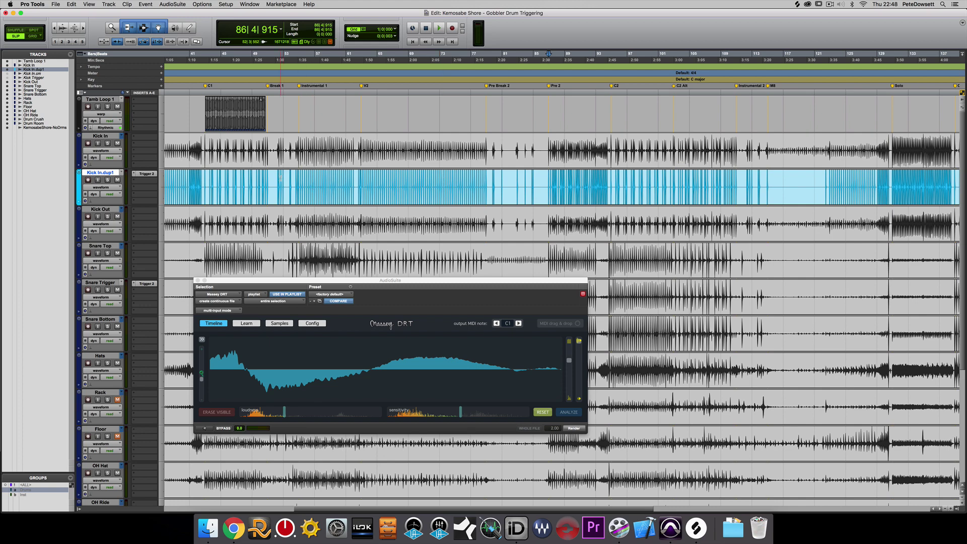
{"action": "left_click", "coordinate": [289, 177]}
{"action": "left_click", "coordinate": [298, 176]}
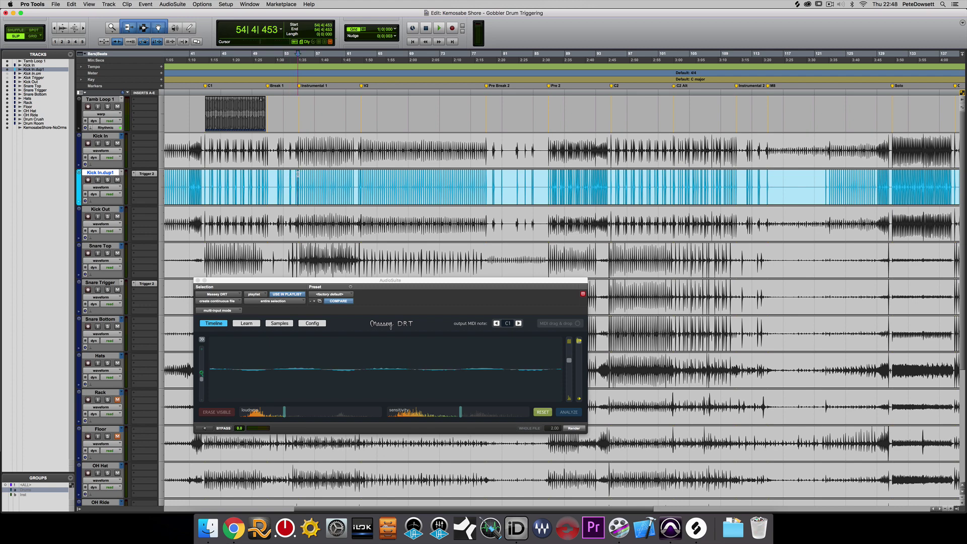
{"action": "key", "text": "t"}
{"action": "key", "text": "t"}
{"action": "key", "text": "super+bracketright"}
{"action": "key", "text": "super+bracketright"}
{"action": "key", "text": "super+bracketright"}
{"action": "key", "text": "super+bracketright"}
{"action": "key", "text": "super+bracketright"}
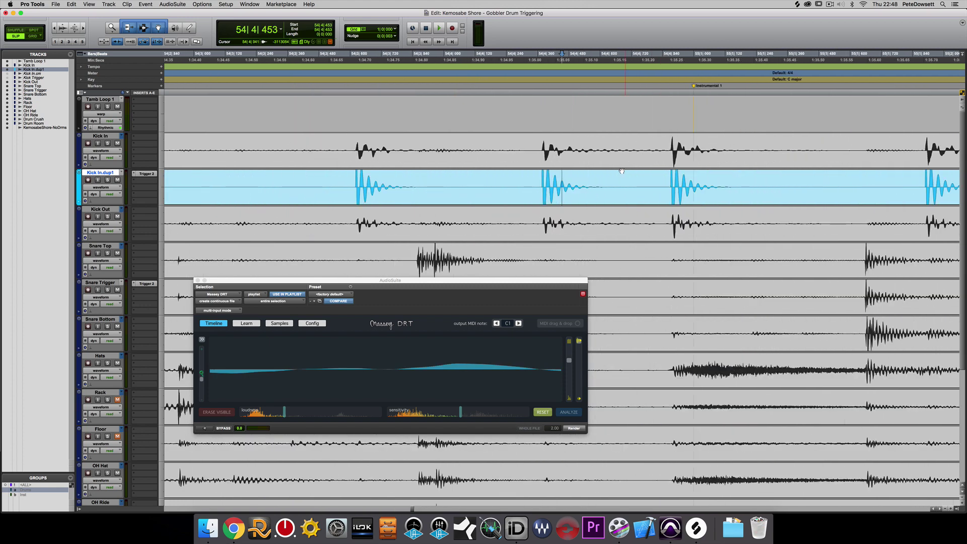
Step: Commit the Kick In.dup1 track offline with consolidated clips, copying sends and group assignments and making the source track inactive
{"action": "right_click", "coordinate": [113, 173]}
{"action": "left_click", "coordinate": [144, 215]}
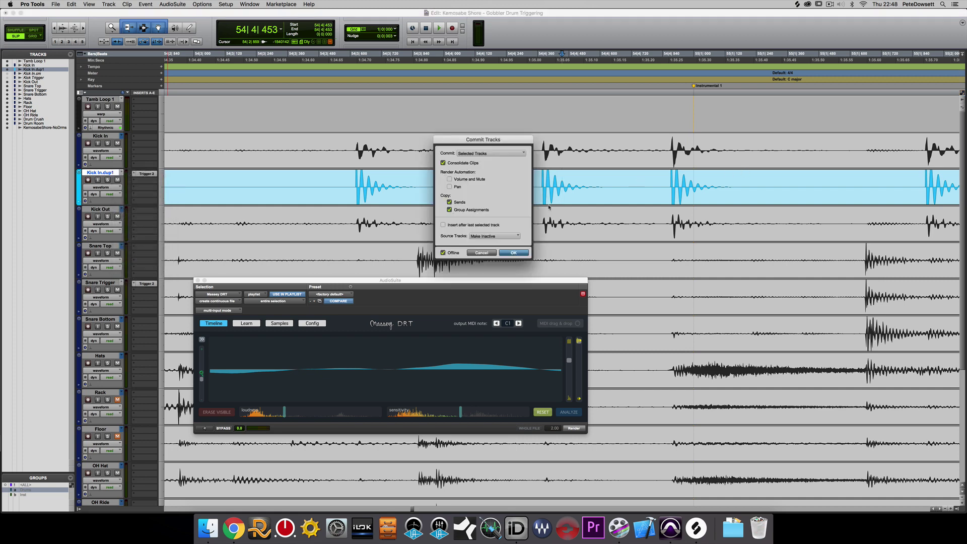
{"action": "left_click", "coordinate": [515, 253]}
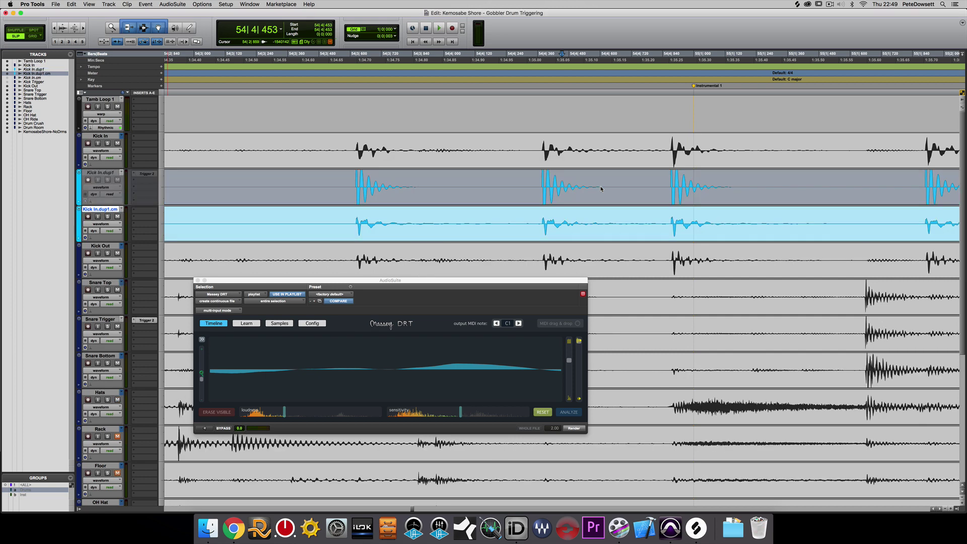
Step: Magnify the kick at the start of Instrumental 1 to compare the committed sample's timing with the original and rendered hits
{"action": "left_click", "coordinate": [669, 211]}
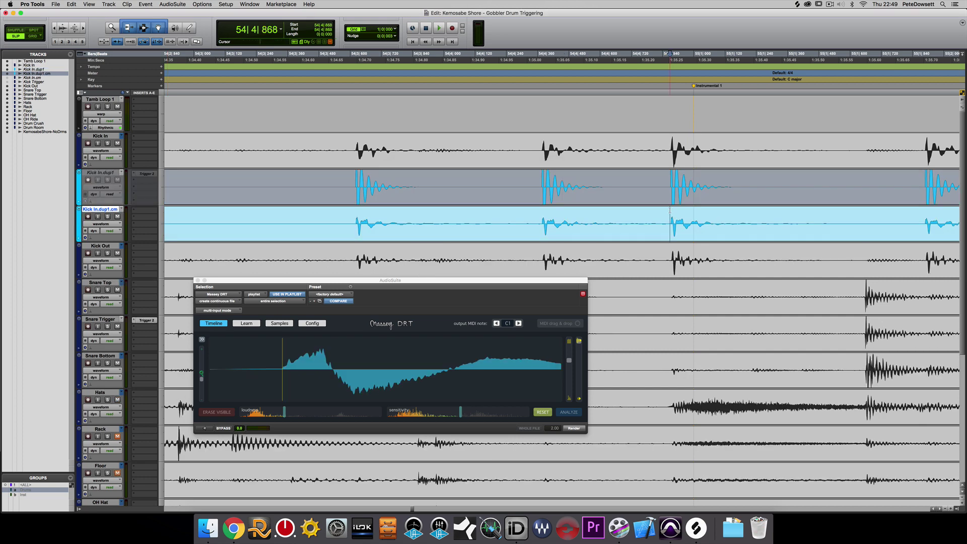
{"action": "key", "text": "t"}
{"action": "key", "text": "t"}
{"action": "key", "text": "t"}
{"action": "key", "text": "t"}
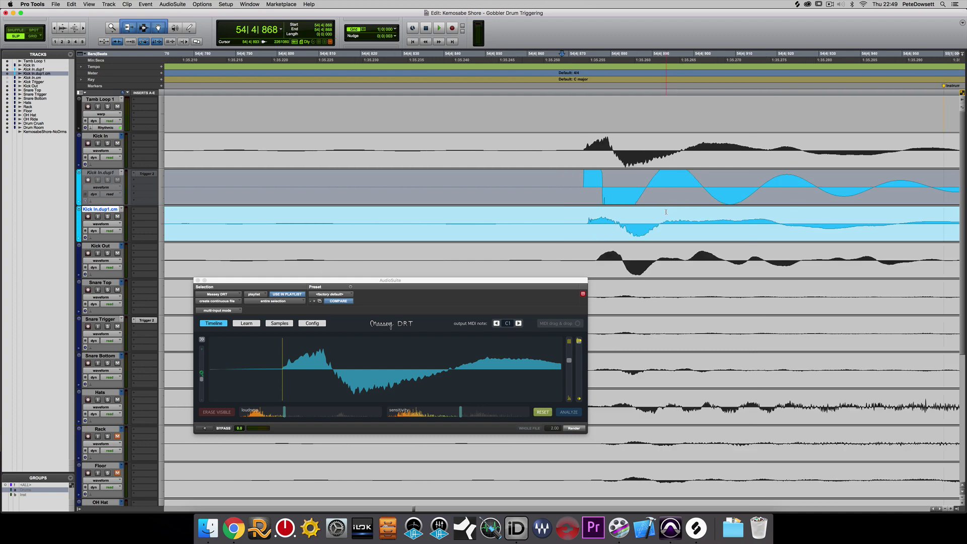
{"action": "key", "text": "t"}
{"action": "left_click", "coordinate": [666, 212]}
{"action": "left_click", "coordinate": [579, 216]}
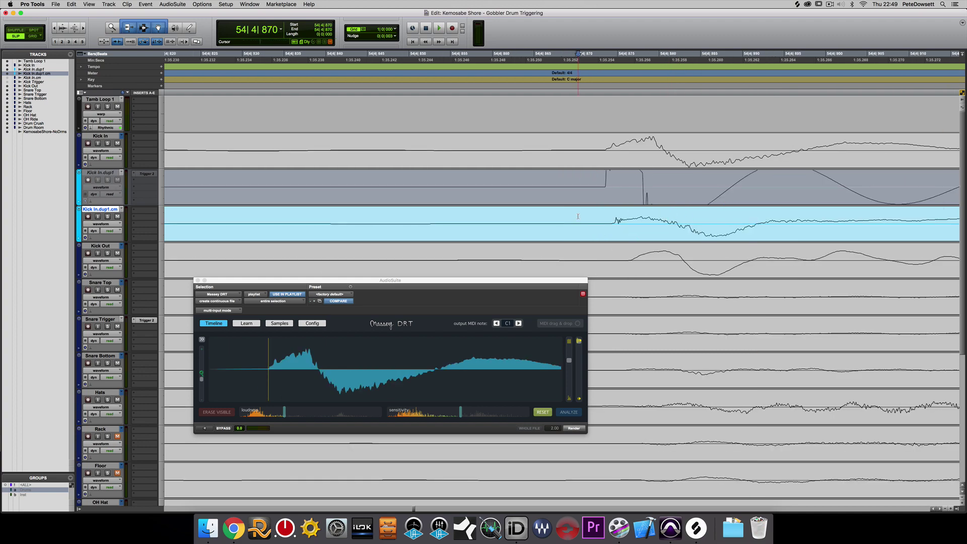
Step: Step through the following kick transients on Kick In.dup1.cm to compare their alignment with the original Kick In hits
{"action": "key", "text": "Tab"}
{"action": "key", "text": "Tab"}
{"action": "key", "text": "Tab"}
{"action": "key", "text": "Tab"}
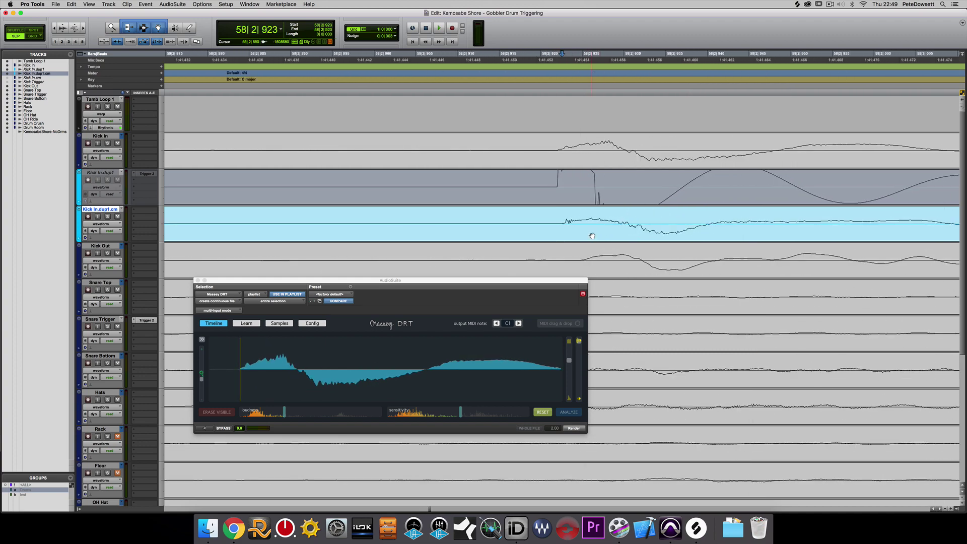
{"action": "key", "text": "Tab"}
{"action": "key", "text": "Tab"}
{"action": "key", "text": "Tab"}
{"action": "key", "text": "Tab"}
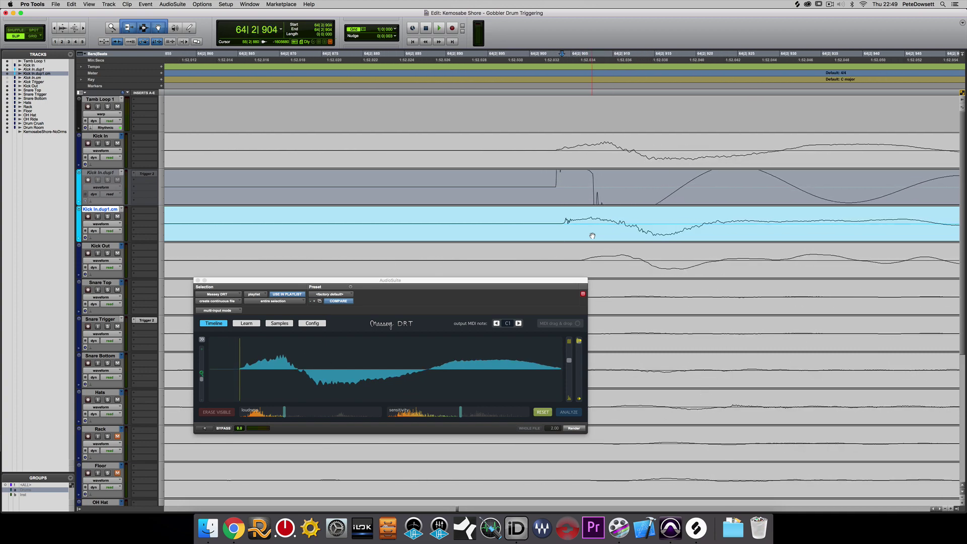
{"action": "key", "text": "Tab"}
{"action": "key", "text": "Tab"}
{"action": "key", "text": "Tab"}
{"action": "key", "text": "Tab"}
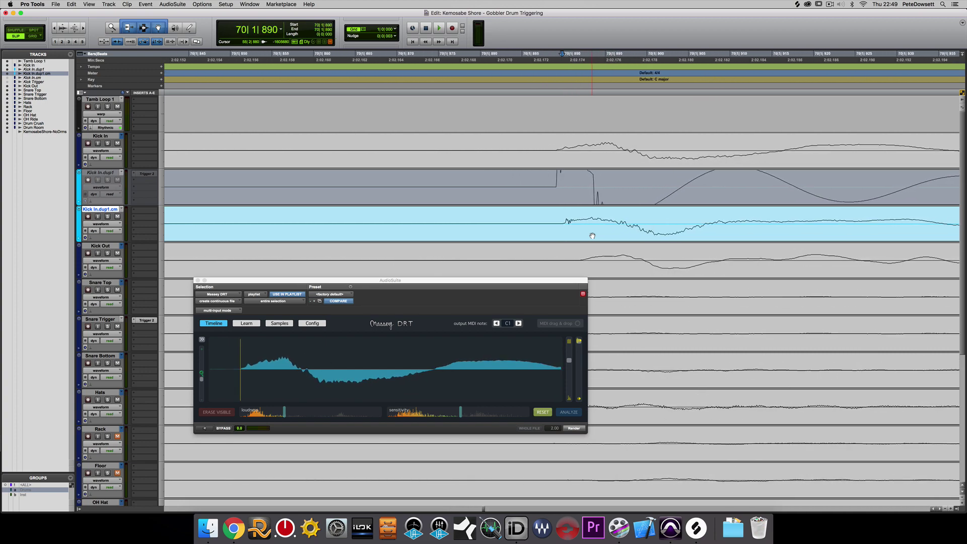
{"action": "key", "text": "Tab"}
Step: Delete the committed Kick In.dup1.cm track, then make Kick In.dup1 active again with its Trigger 2 insert disabled
{"action": "key", "text": "r"}
{"action": "key", "text": "r"}
{"action": "key", "text": "r"}
{"action": "key", "text": "r"}
{"action": "key", "text": "r"}
{"action": "key", "text": "r"}
{"action": "key", "text": "r"}
{"action": "key", "text": "r"}
{"action": "key", "text": "r"}
{"action": "key", "text": "r"}
{"action": "key", "text": "r"}
{"action": "key", "text": "r"}
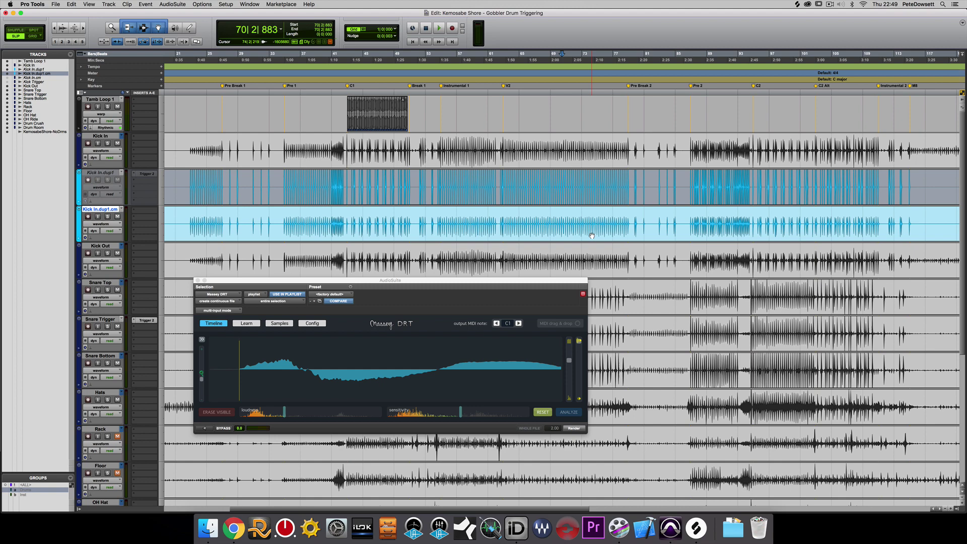
{"action": "right_click", "coordinate": [91, 211]}
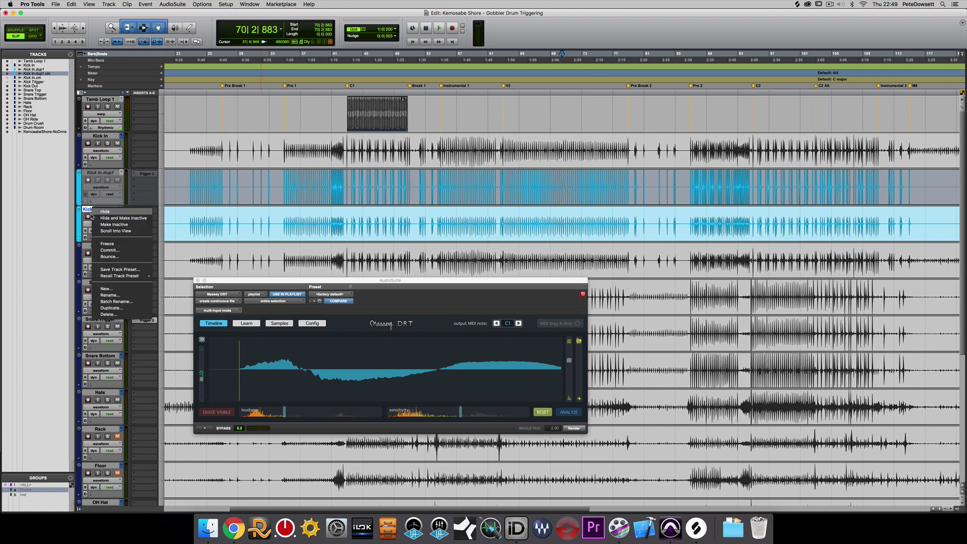
{"action": "left_click", "coordinate": [122, 314]}
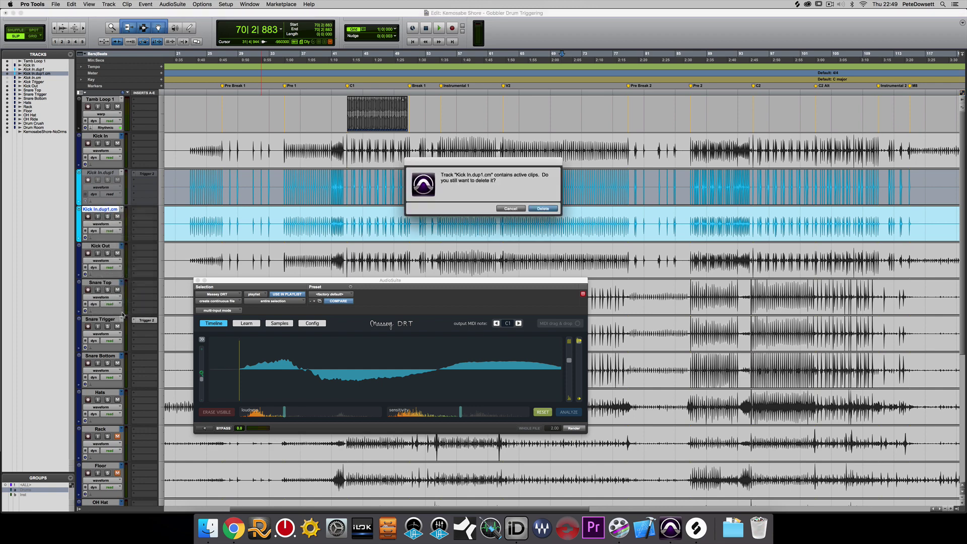
{"action": "left_click", "coordinate": [538, 209]}
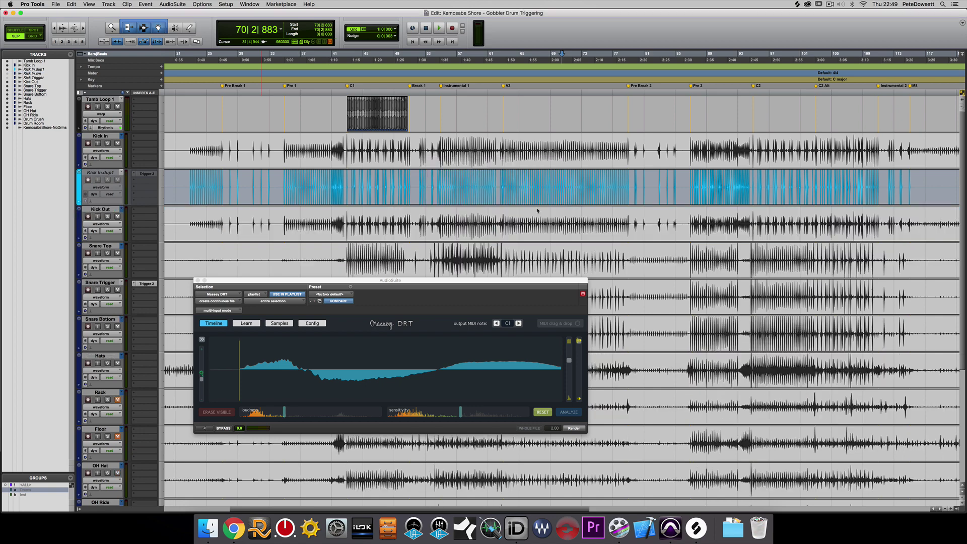
{"action": "right_click", "coordinate": [112, 175]}
{"action": "left_click", "coordinate": [121, 182]}
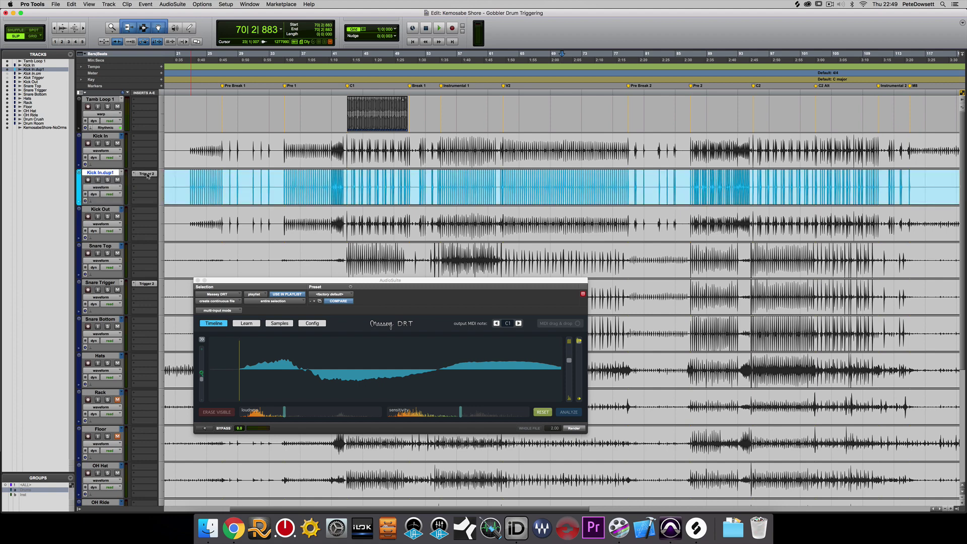
{"action": "left_click", "coordinate": [146, 174], "text": "ctrl+super"}
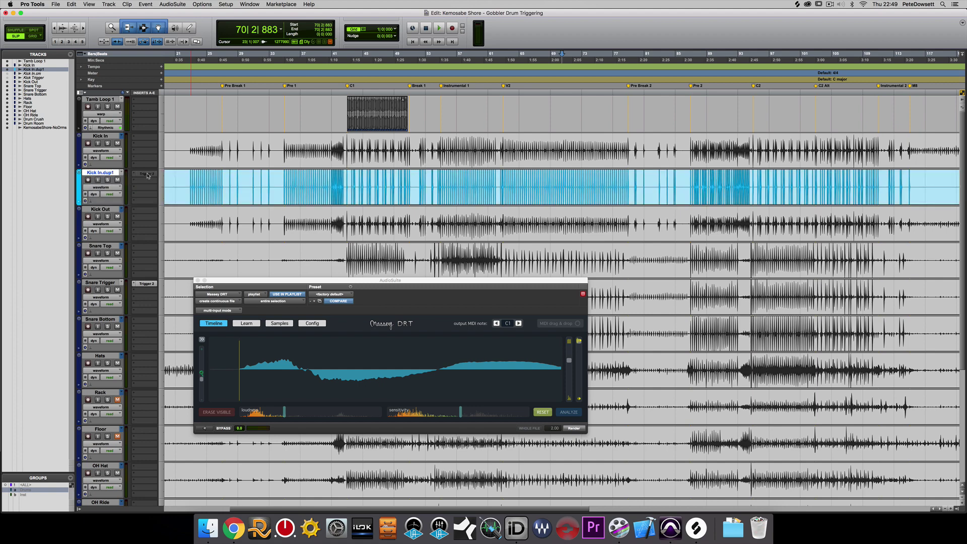
Step: Copy the whole original Kick In clip onto Kick In.dup1, replacing its rendered trigger audio
{"action": "left_click", "coordinate": [354, 176]}
{"action": "key", "text": "t"}
{"action": "key", "text": "t"}
{"action": "key", "text": "t"}
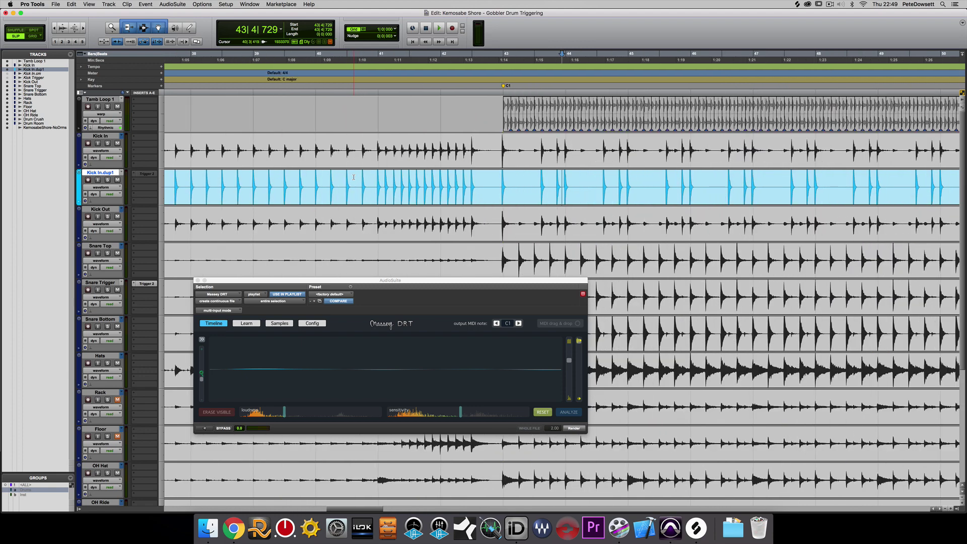
{"action": "key", "text": "super+bracketright"}
{"action": "key", "text": "super+bracketright"}
{"action": "key", "text": "super+bracketright"}
{"action": "key", "text": "super+bracketright"}
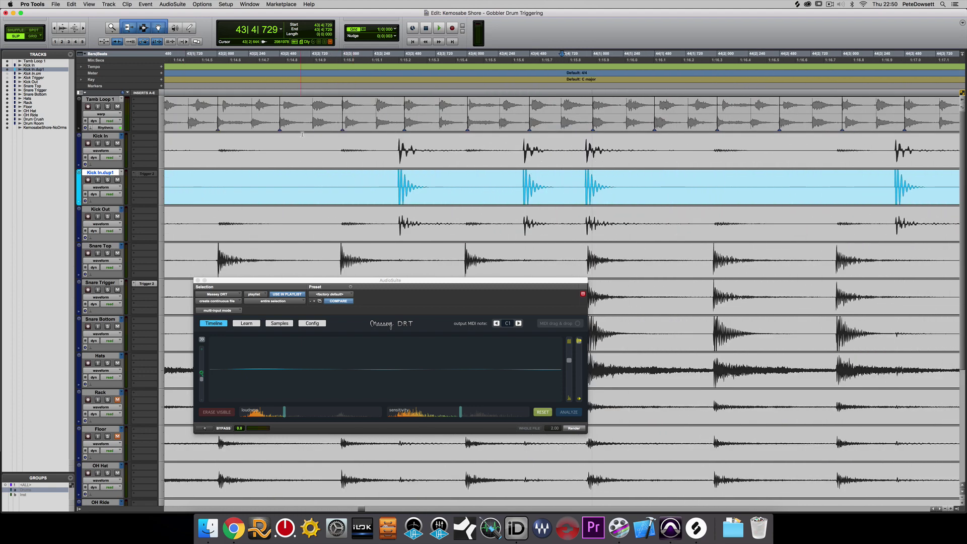
{"action": "left_click", "coordinate": [323, 161]}
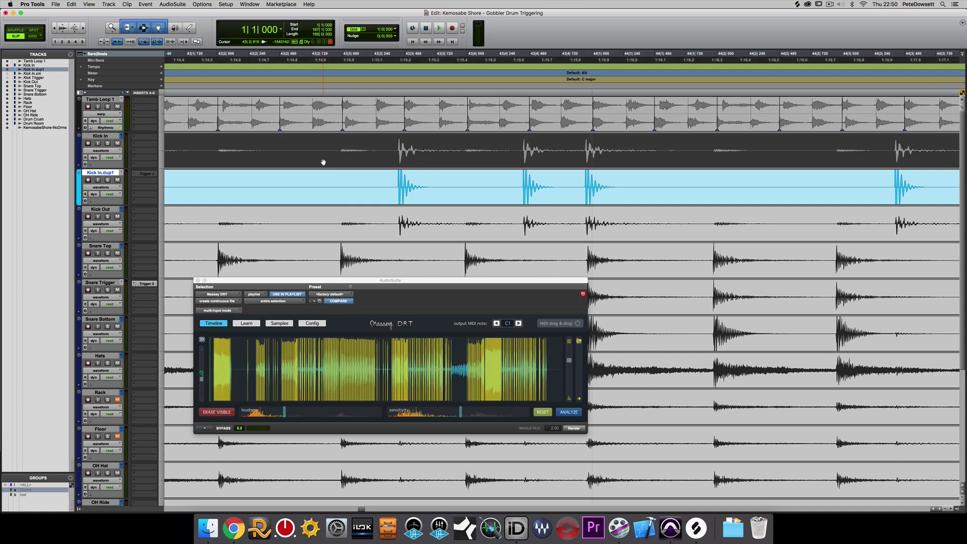
{"action": "left_click", "coordinate": [344, 183]}
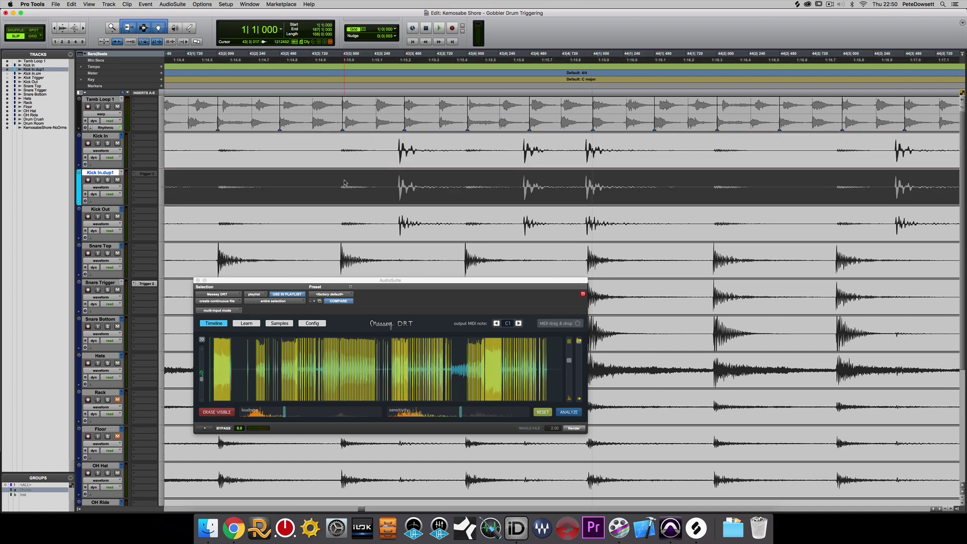
{"action": "left_click", "coordinate": [458, 182]}
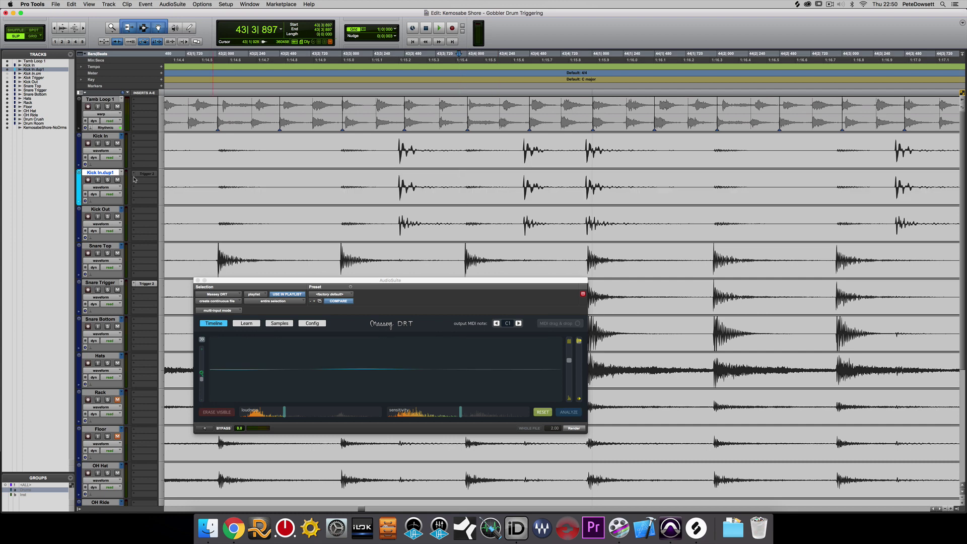
Step: Colour the audio clip on Kick In.dup1 light blue so it stands apart from the other drum clips
{"action": "double_click", "coordinate": [76, 182]}
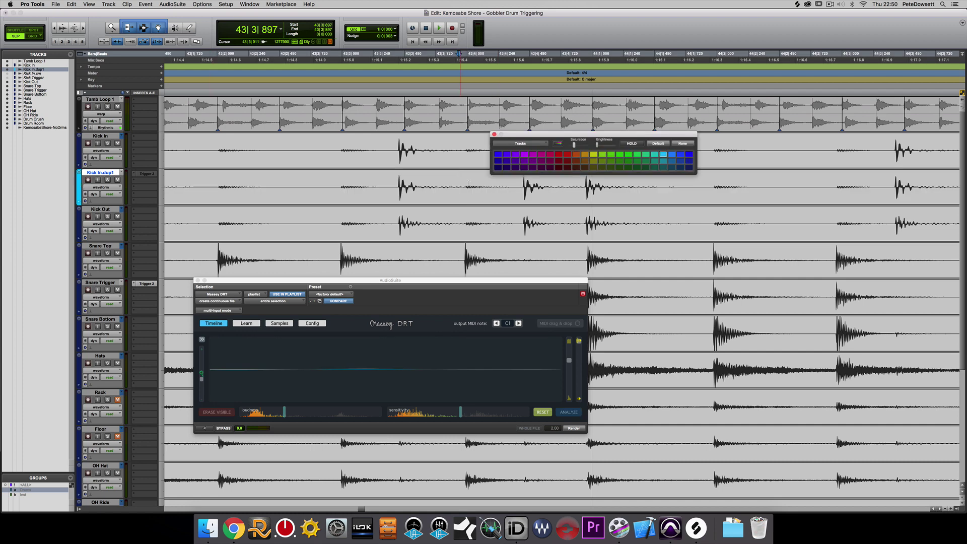
{"action": "left_click", "coordinate": [487, 196]}
{"action": "left_click", "coordinate": [663, 155]}
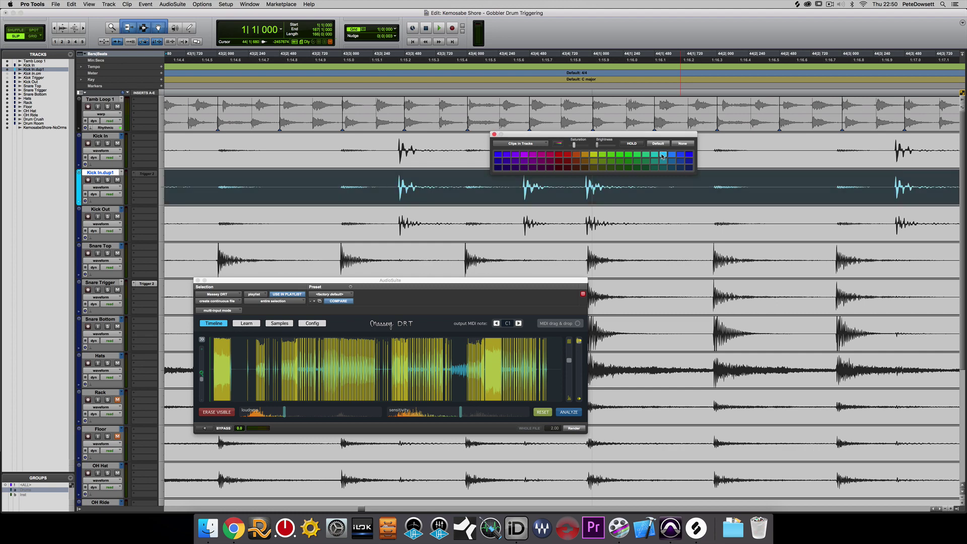
{"action": "left_click", "coordinate": [494, 135]}
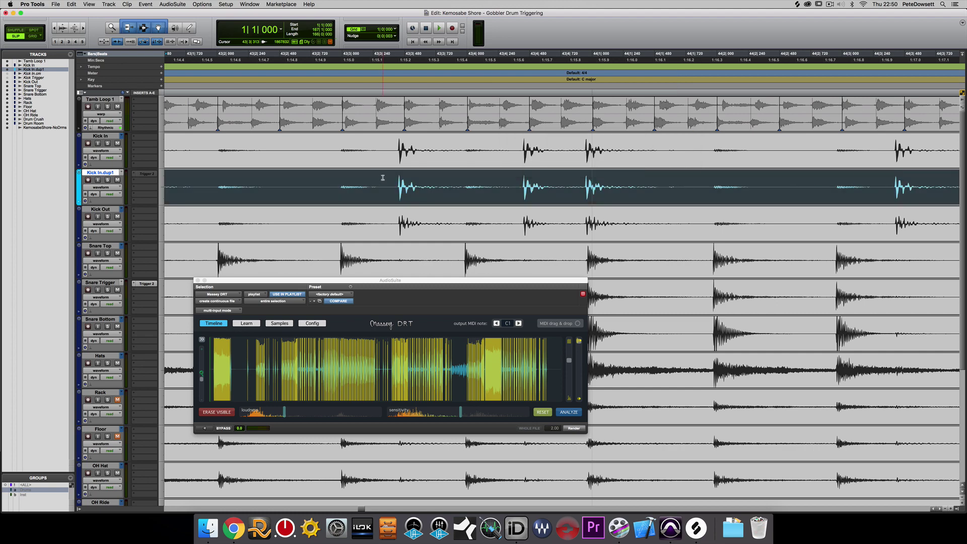
Step: Select the single kick hit at the C1 marker on Kick In.dup1 and learn it as the Massey DRT detection reference
{"action": "left_click_drag", "start_coordinate": [383, 178], "coordinate": [406, 177]}
{"action": "key", "text": "r"}
{"action": "key", "text": "r"}
{"action": "key", "text": "r"}
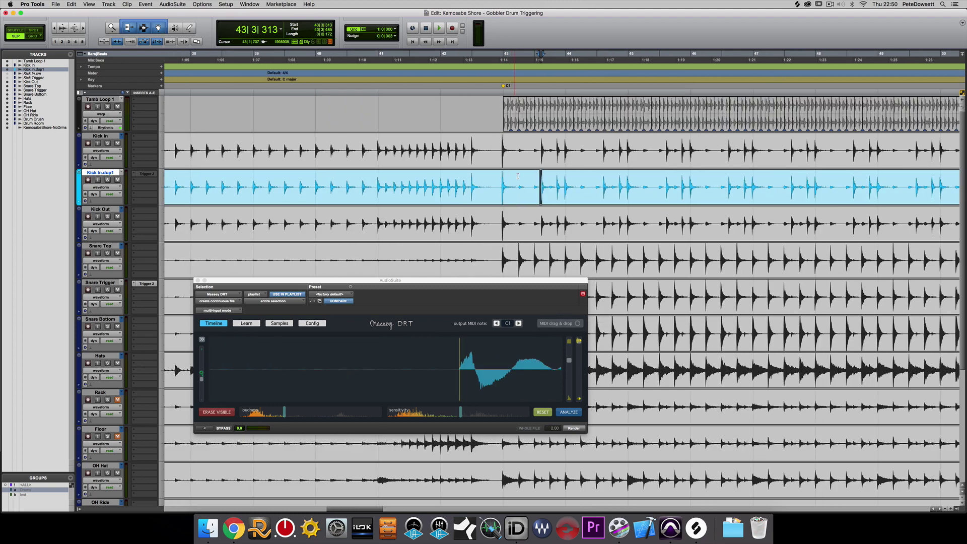
{"action": "left_click", "coordinate": [504, 185]}
{"action": "key", "text": "super+bracketright"}
{"action": "key", "text": "super+bracketright"}
{"action": "key", "text": "super+bracketright"}
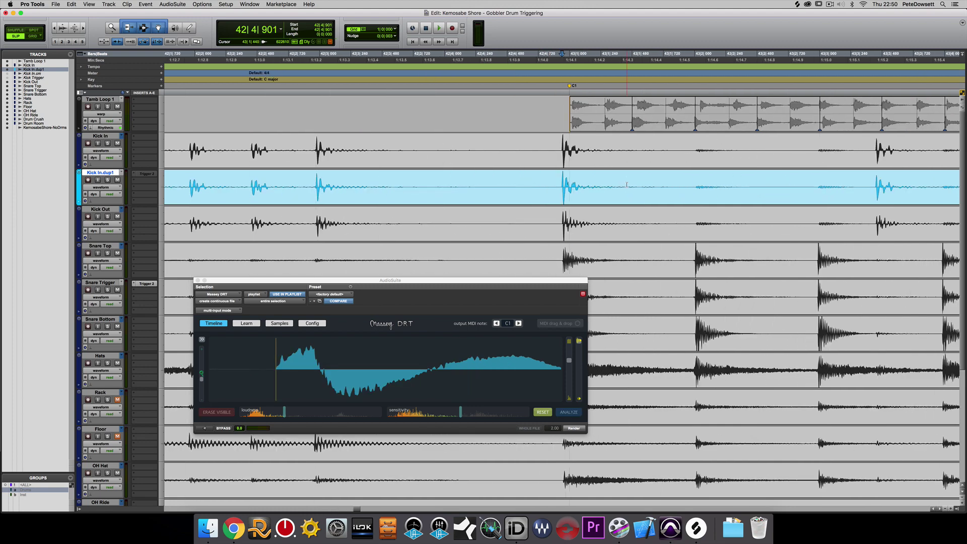
{"action": "left_click_drag", "start_coordinate": [556, 185], "coordinate": [679, 187]}
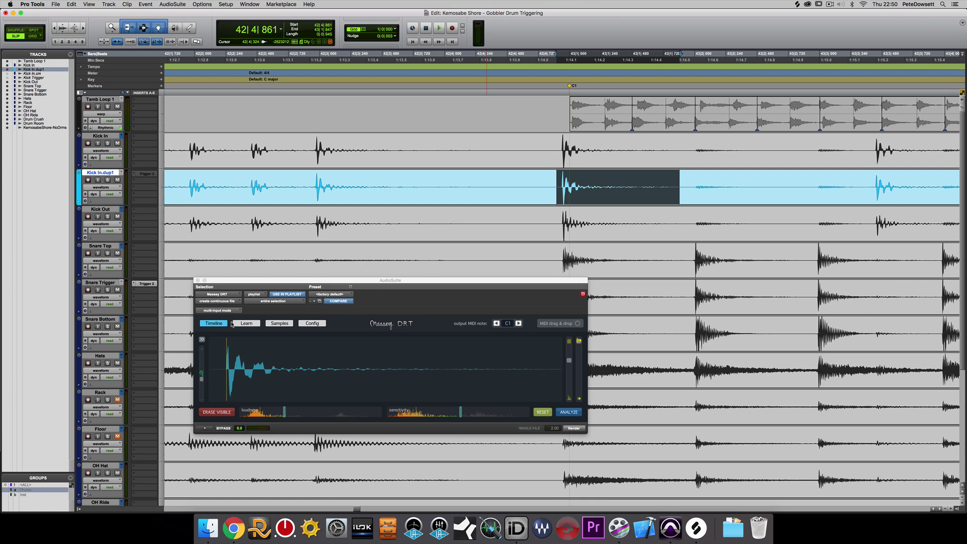
{"action": "left_click", "coordinate": [243, 324]}
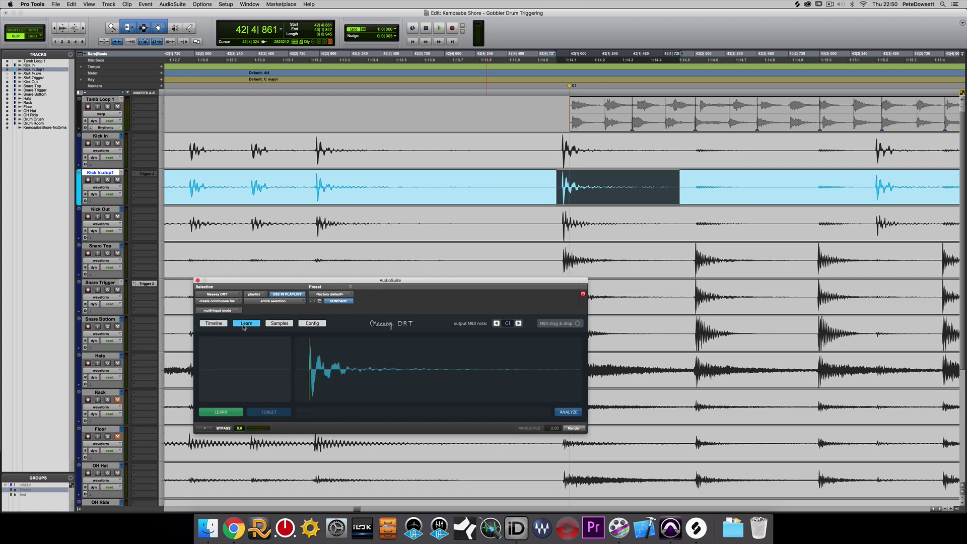
{"action": "left_click", "coordinate": [222, 412]}
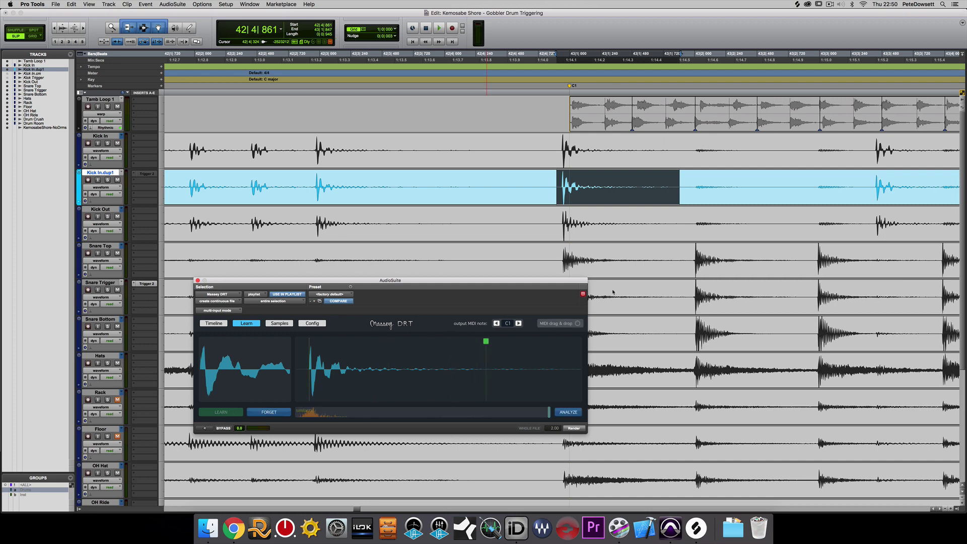
Step: Select the whole Kick In.dup1 clip and analyze it in Massey DRT using the learned kick
{"action": "left_click", "coordinate": [761, 198]}
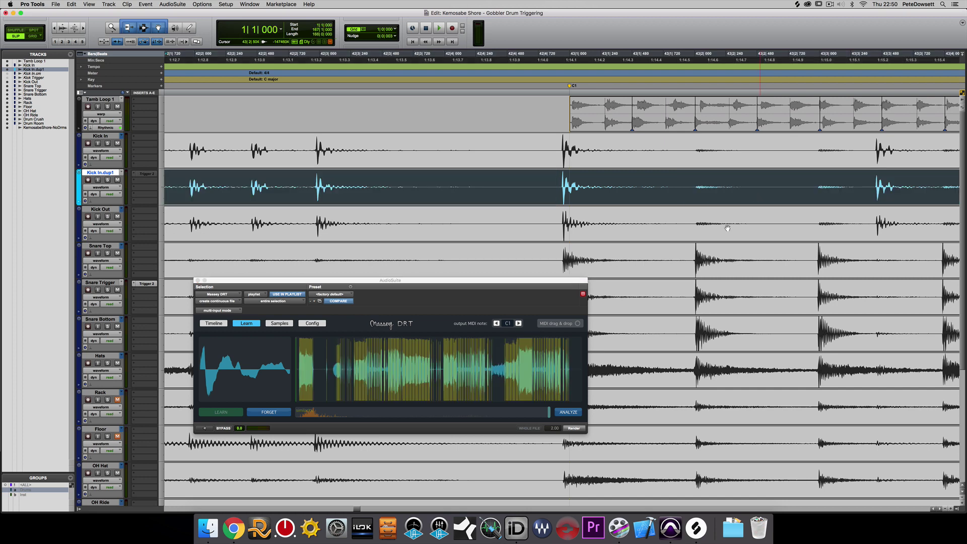
{"action": "left_click", "coordinate": [569, 413]}
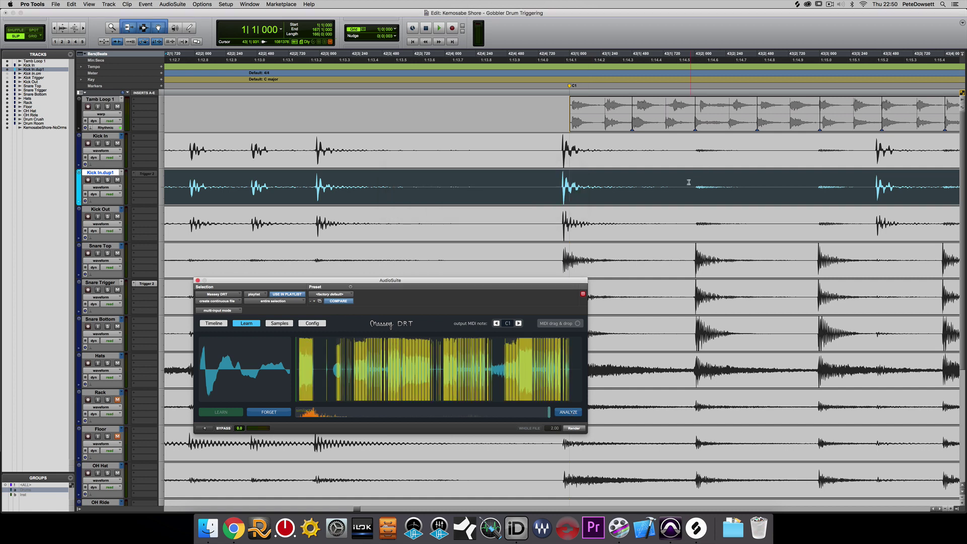
{"action": "left_click_drag", "start_coordinate": [689, 182], "coordinate": [887, 186]}
{"action": "left_click", "coordinate": [875, 197]}
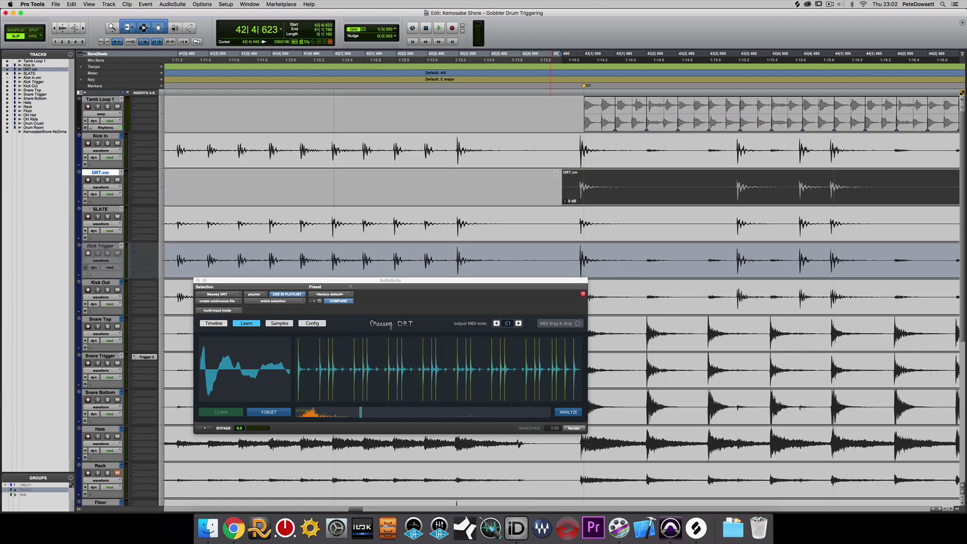
Step: Magnify the first DRT.cm hit at the C1 marker to compare its timing with SLATE and the original Kick In
{"action": "left_click", "coordinate": [579, 183]}
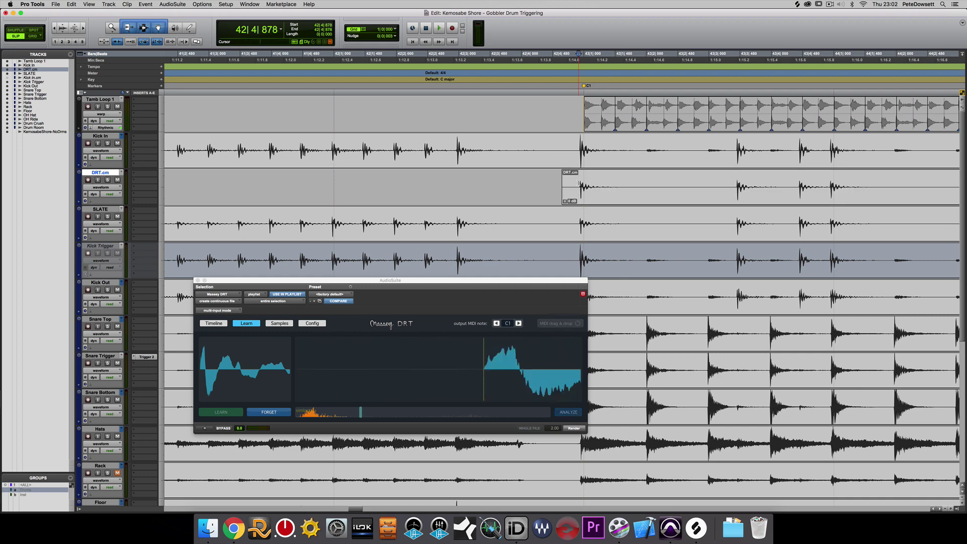
{"action": "key", "text": "t"}
{"action": "key", "text": "t"}
{"action": "key", "text": "t"}
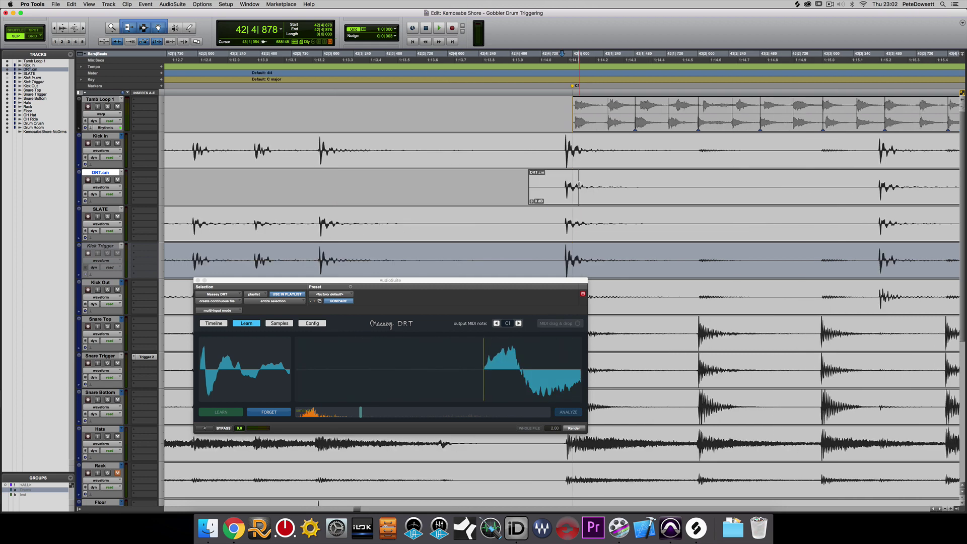
{"action": "key", "text": "super+bracketright"}
{"action": "key", "text": "super+bracketright"}
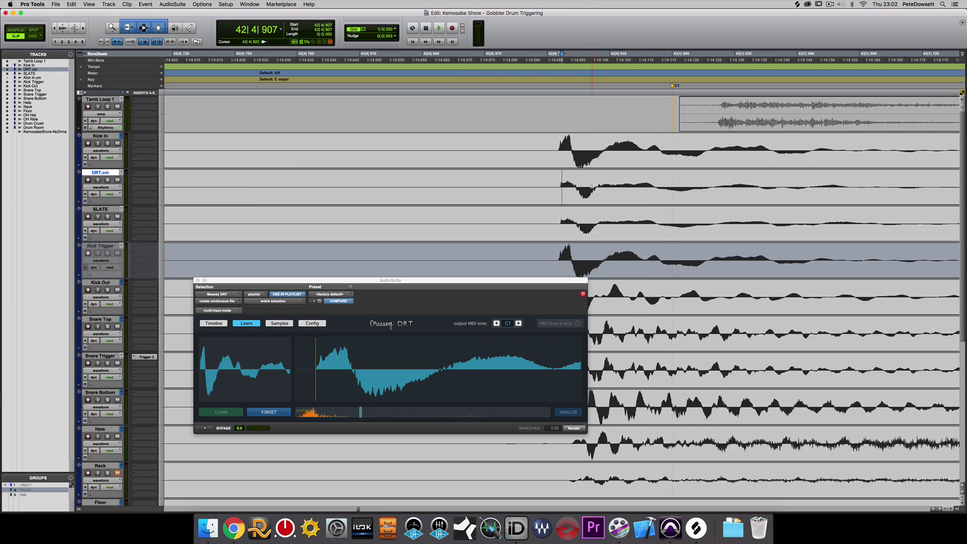
{"action": "key", "text": "super+bracketright"}
{"action": "key", "text": "super+bracketright"}
{"action": "key", "text": "super+bracketright"}
Step: Step through the following kick transients on DRT.cm to compare their alignment with the SLATE and Kick In hits
{"action": "left_click", "coordinate": [528, 182]}
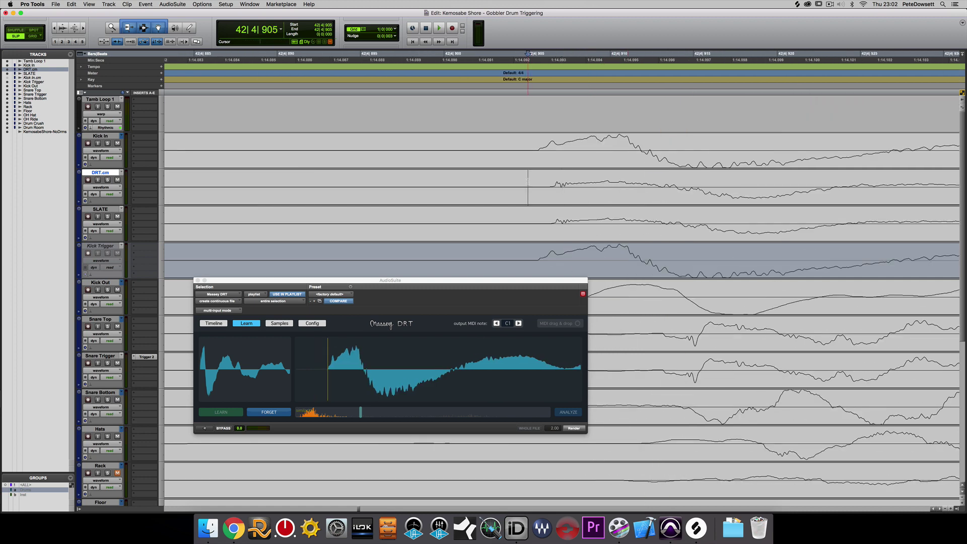
{"action": "key", "text": "Tab"}
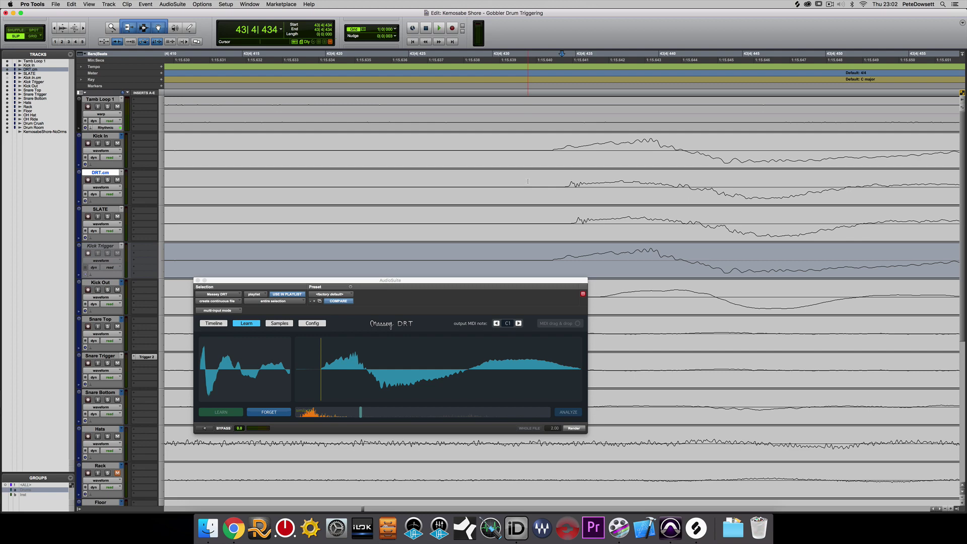
{"action": "key", "text": "Tab"}
{"action": "key", "text": "Tab"}
{"action": "key", "text": "Tab"}
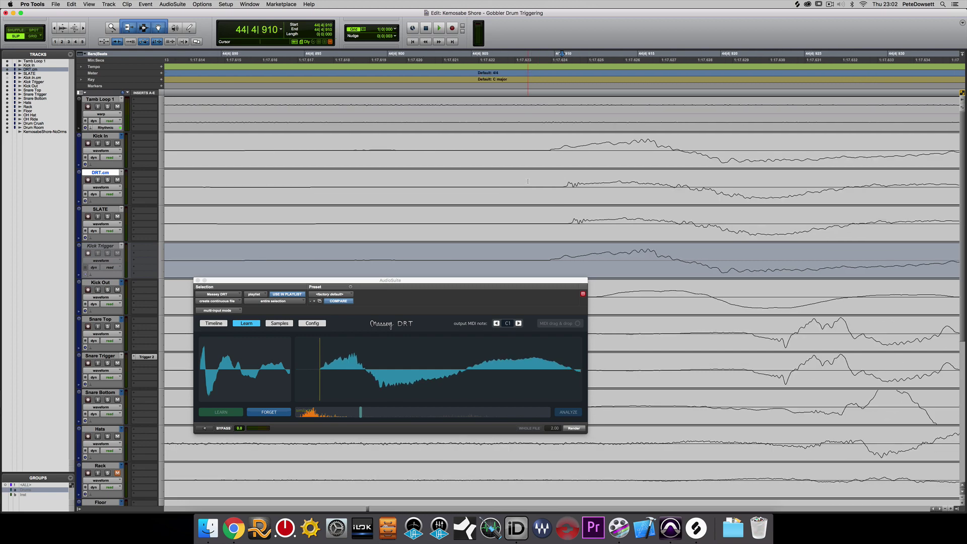